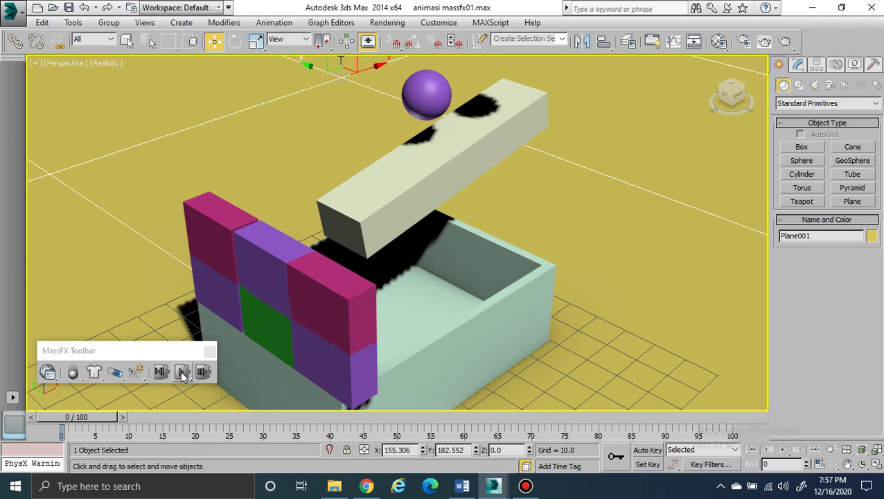
# Run the MassFX simulation of the spheres, beam and block wall twice, resetting the objects to their starting positions each time.
pyautogui.click(183, 372)
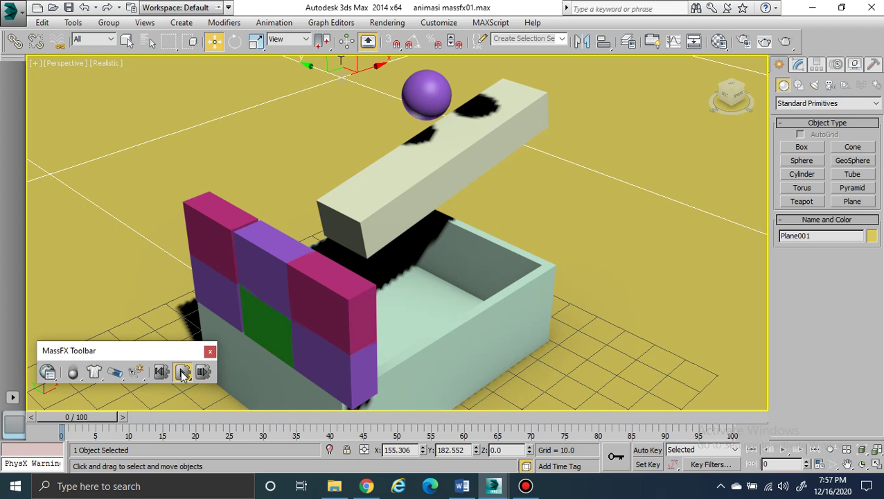
pyautogui.click(183, 373)
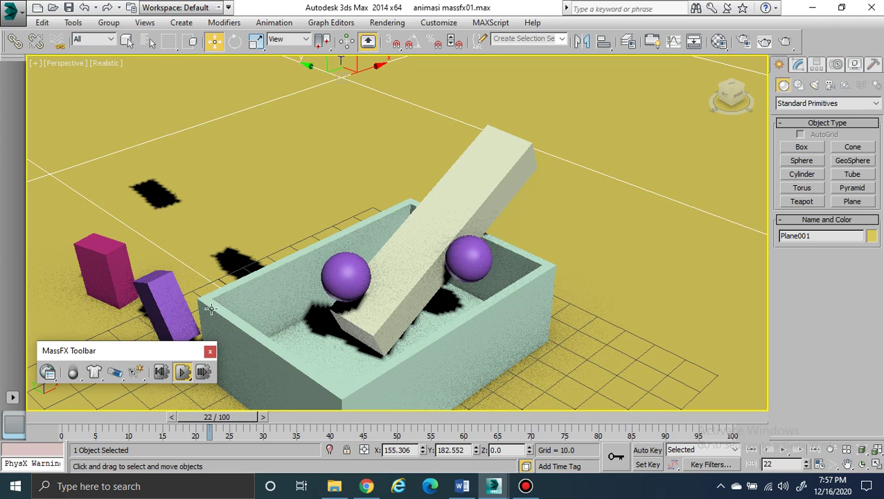
pyautogui.click(161, 372)
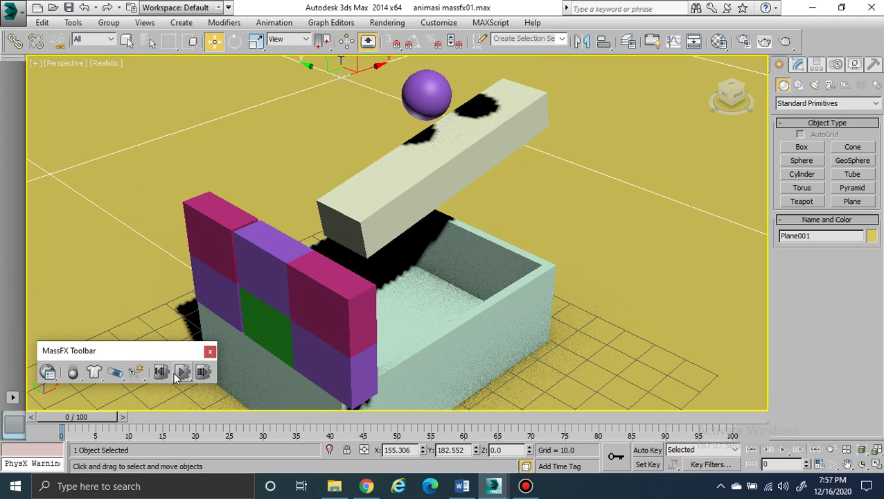
pyautogui.click(182, 372)
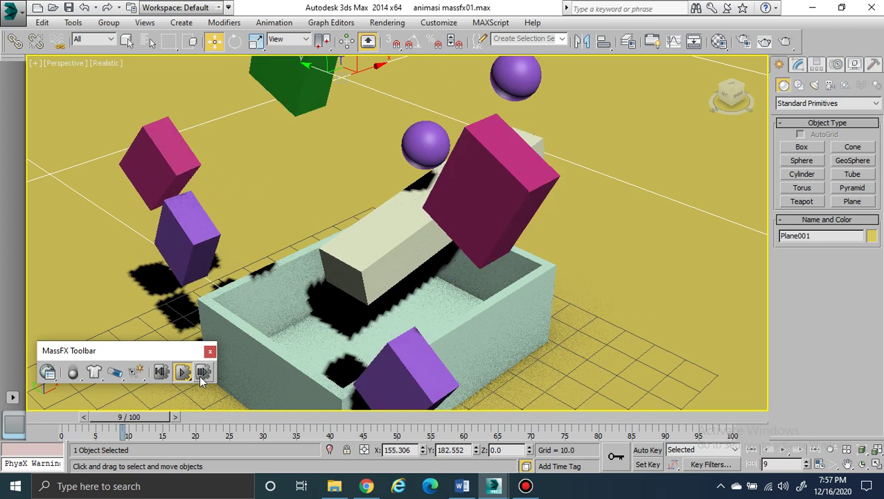
pyautogui.click(160, 372)
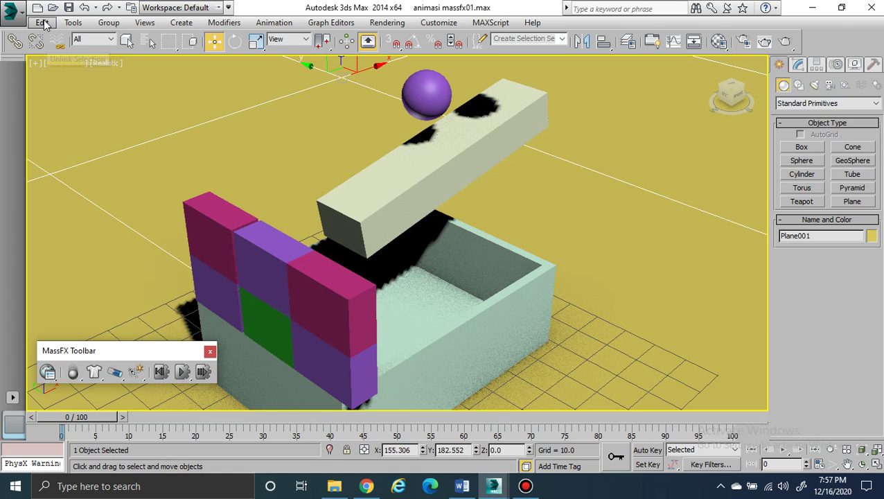
# Open the scene file animasi massfx02.max from the versi2012 folder.
pyautogui.click(9, 11)
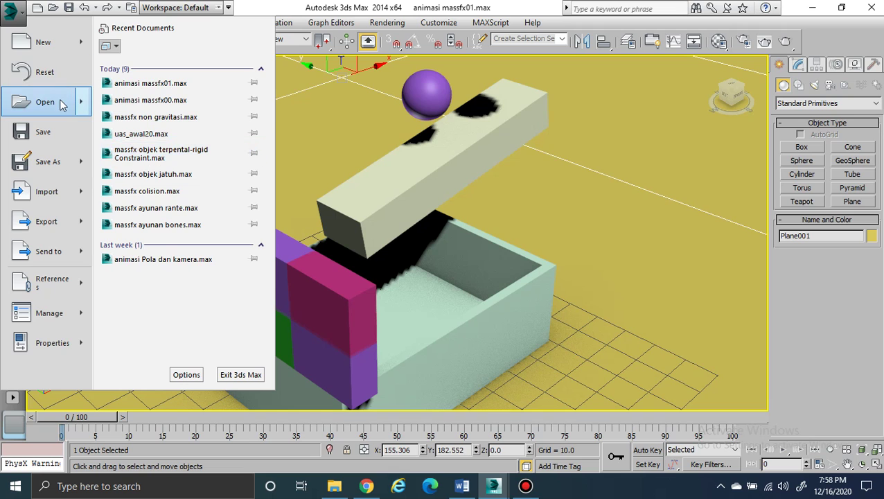
pyautogui.press('Escape')
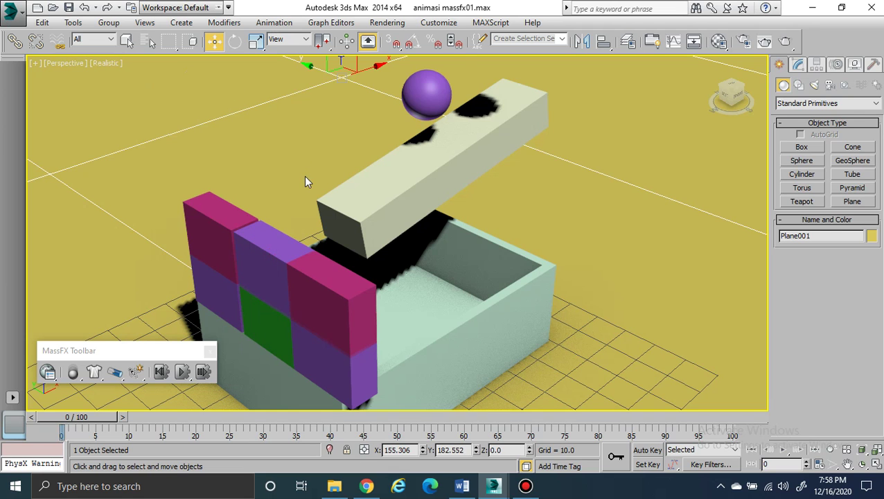
pyautogui.hotkey('ctrl', 'o')
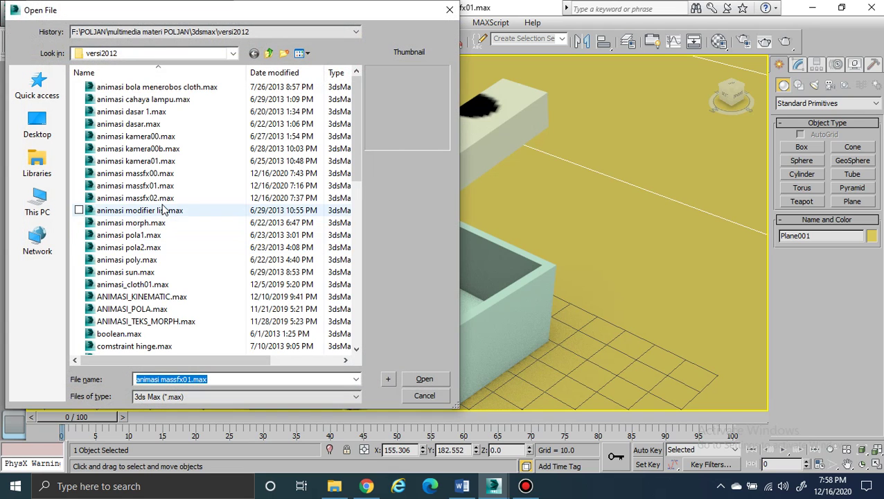
pyautogui.click(138, 198)
pyautogui.click(424, 379)
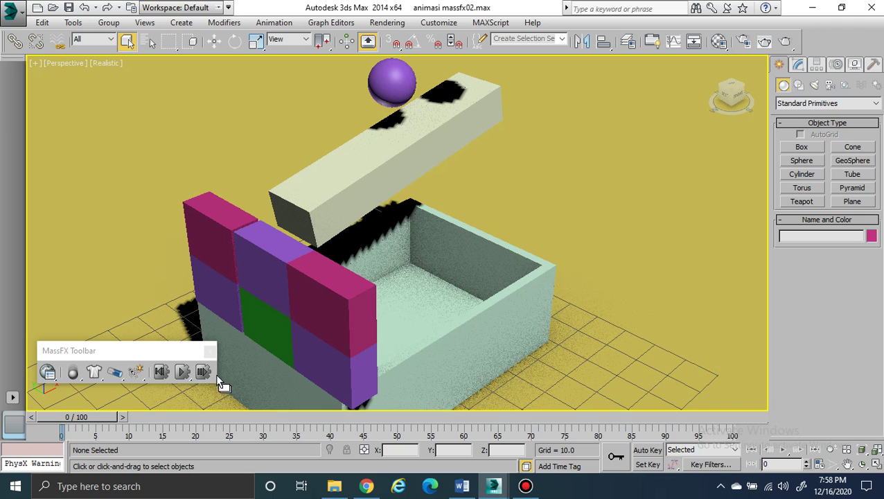
# Play the MassFX simulation of the massfx02 scene and reset it to frame 0.
pyautogui.click(182, 372)
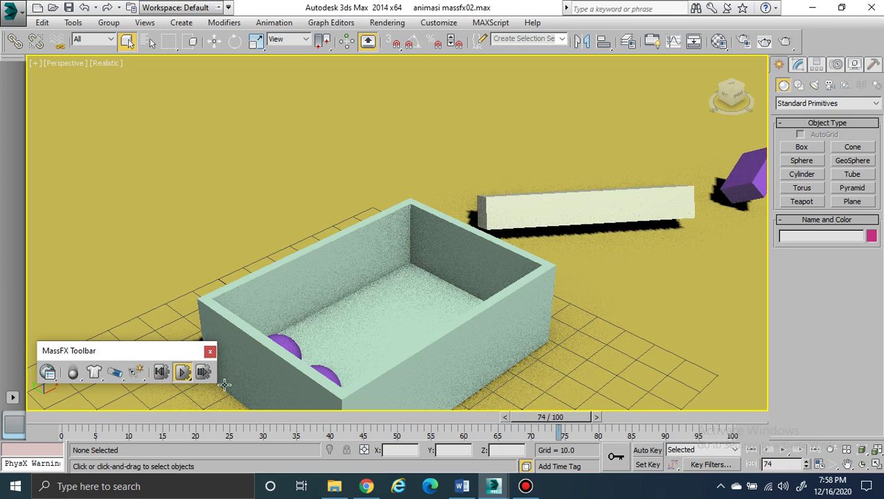
pyautogui.click(160, 372)
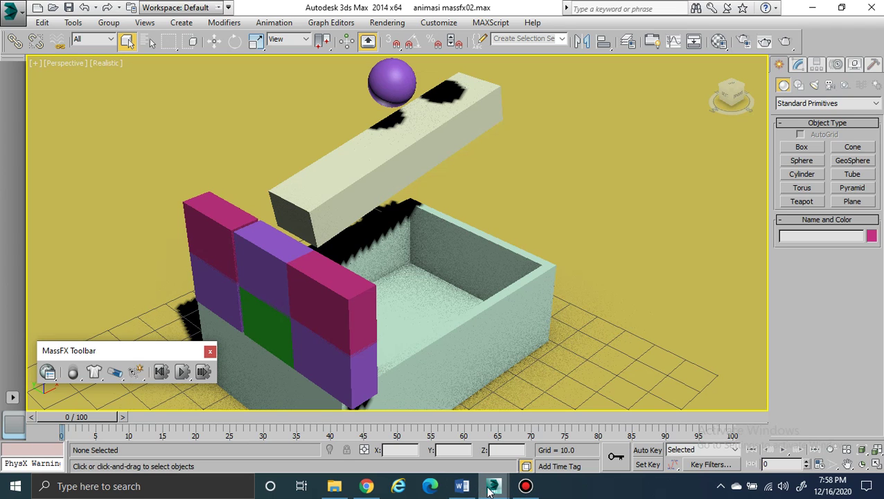
# Switch to the window with animasi massfx00.max and select the open-topped container under the beam.
pyautogui.moveTo(495, 487)
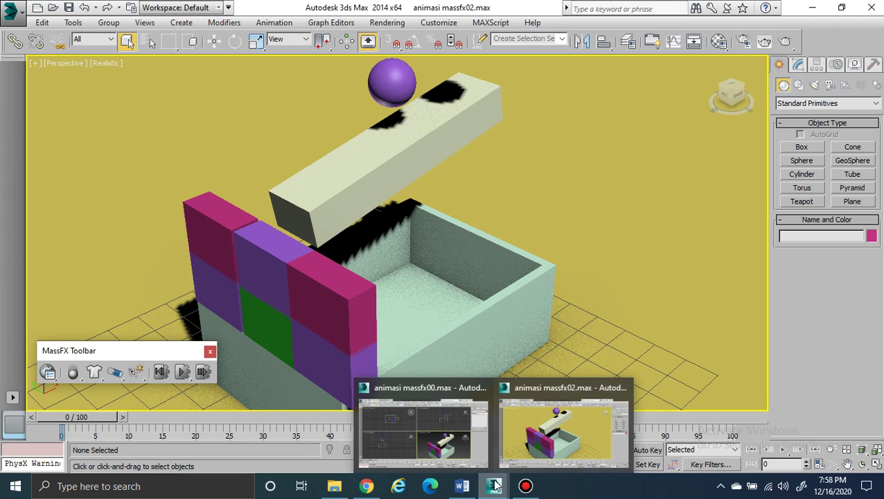
pyautogui.click(448, 431)
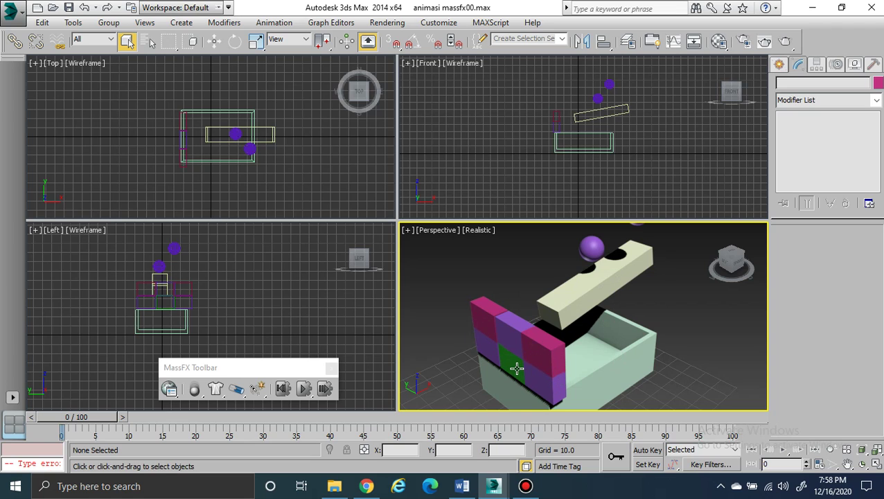
pyautogui.click(488, 355)
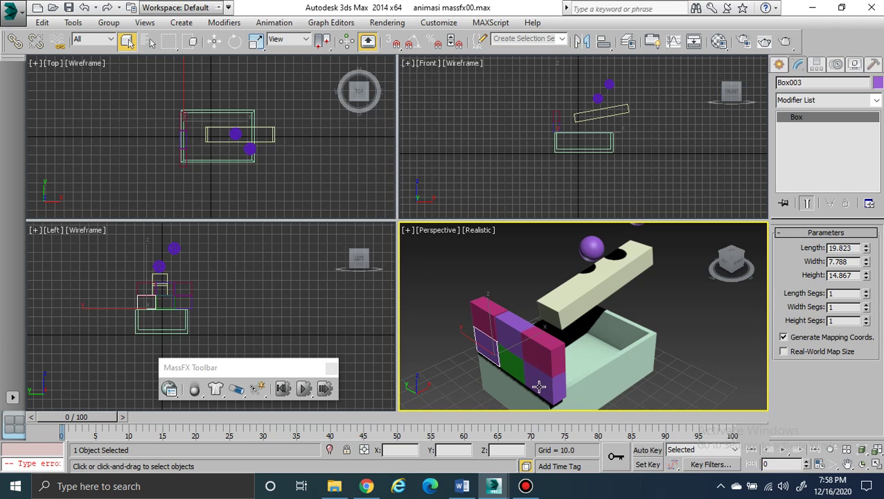
pyautogui.click(599, 367)
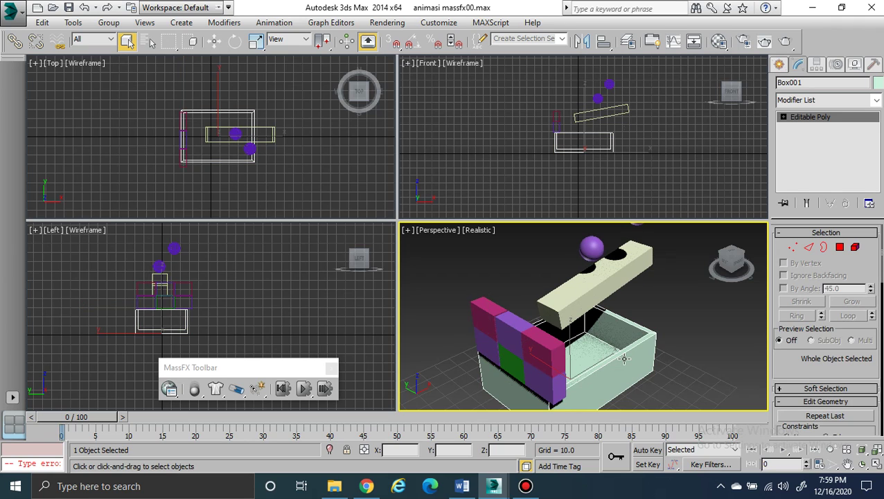
# Inspect the container's inner floor at Polygon level, along with its polygon editing commands and sub-object levels.
pyautogui.click(838, 247)
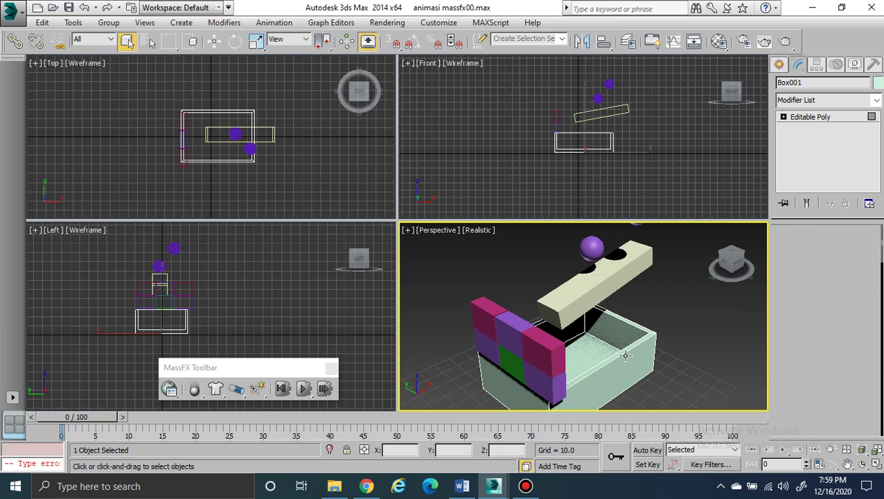
pyautogui.click(591, 349)
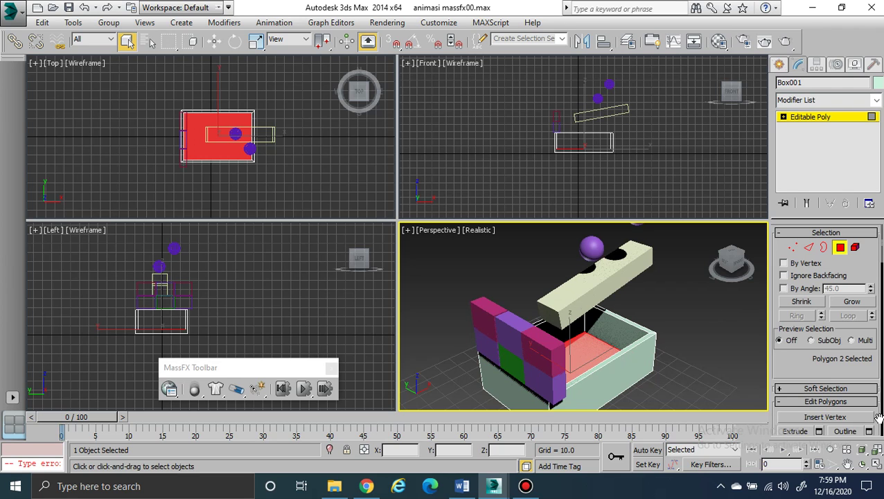
pyautogui.scroll(-3, 878, 417)
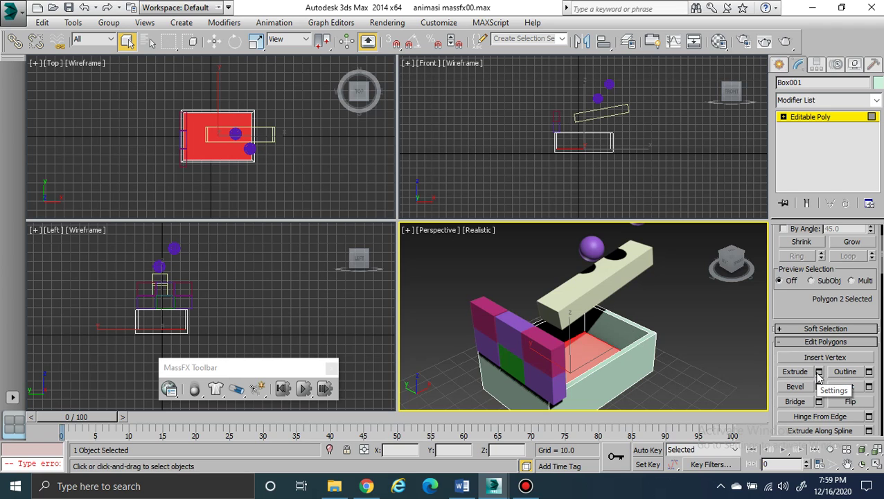
pyautogui.click(782, 116)
pyautogui.click(818, 159)
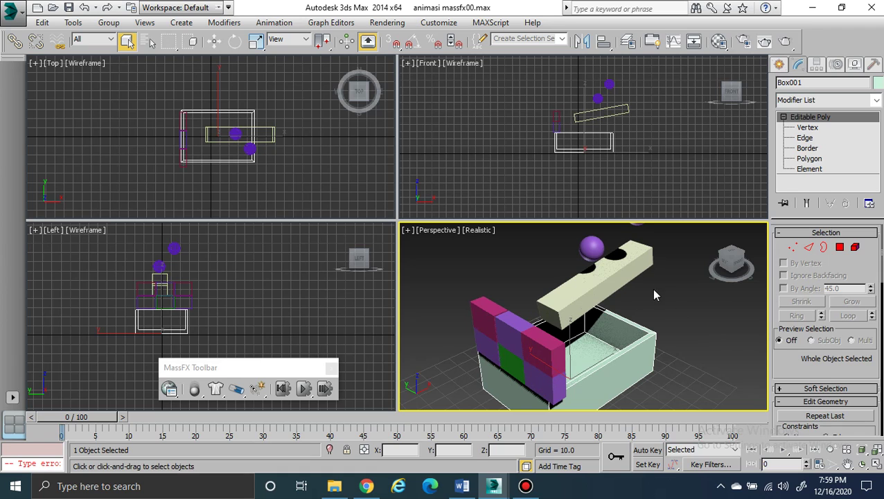
# Try rotating the slanted beam in the Front view.
pyautogui.click(621, 266)
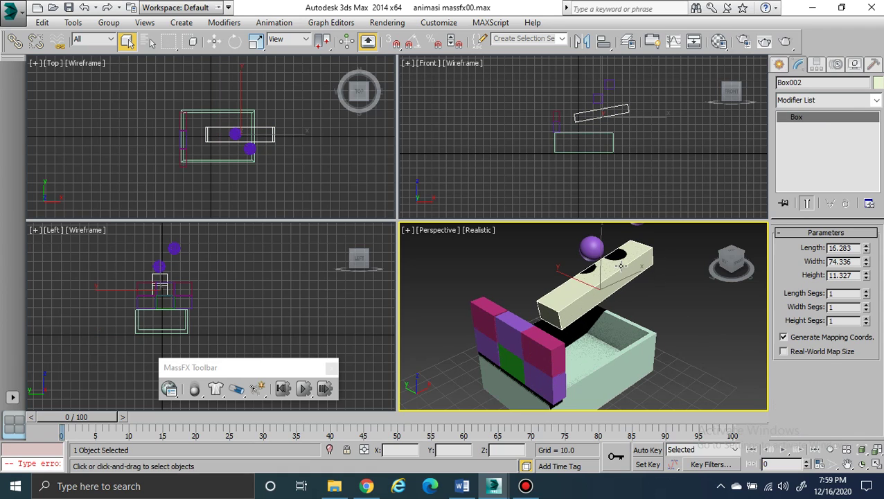
pyautogui.click(234, 41)
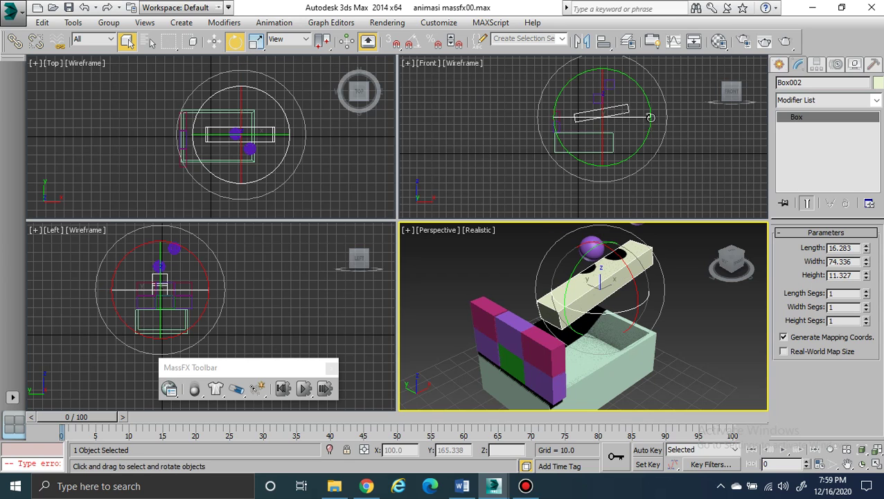
pyautogui.click(560, 101)
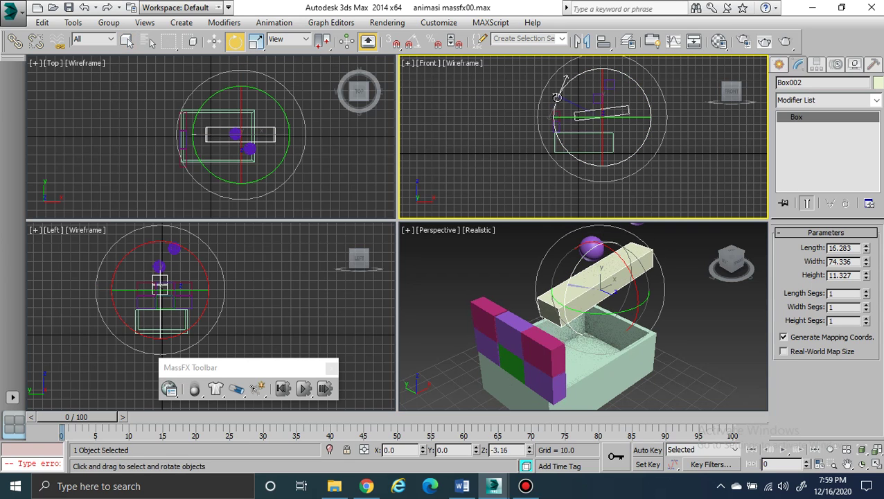
pyautogui.moveTo(555, 98); pyautogui.dragTo(670, 187)
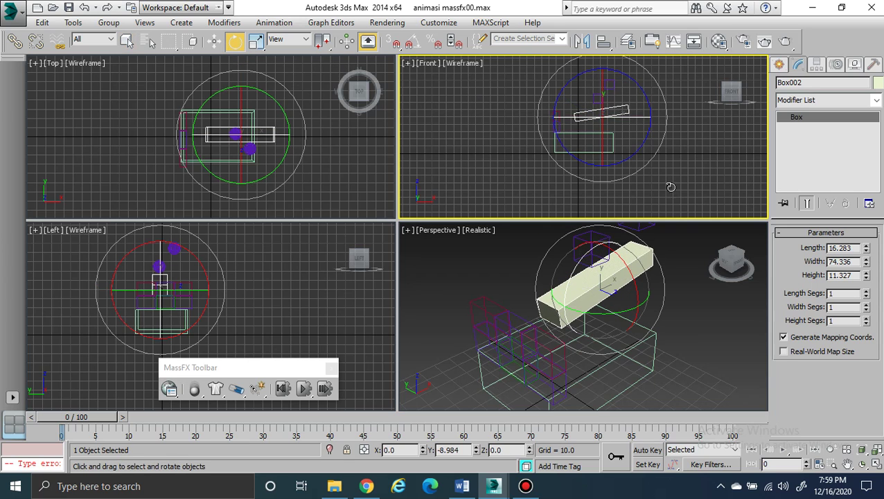
# Activate the Move tool and select the lower sphere just above the slanted beam.
pyautogui.click(214, 41)
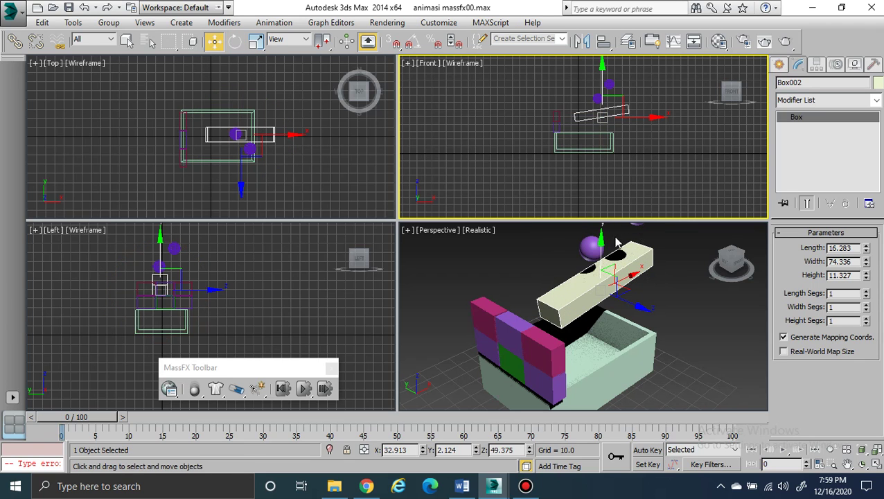
pyautogui.click(594, 102)
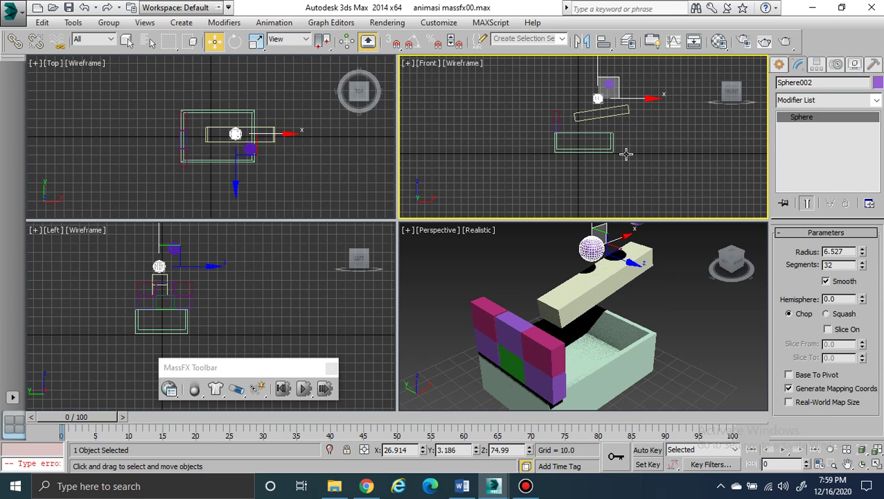
pyautogui.moveTo(657, 283); pyautogui.dragTo(662, 288, button='middle')
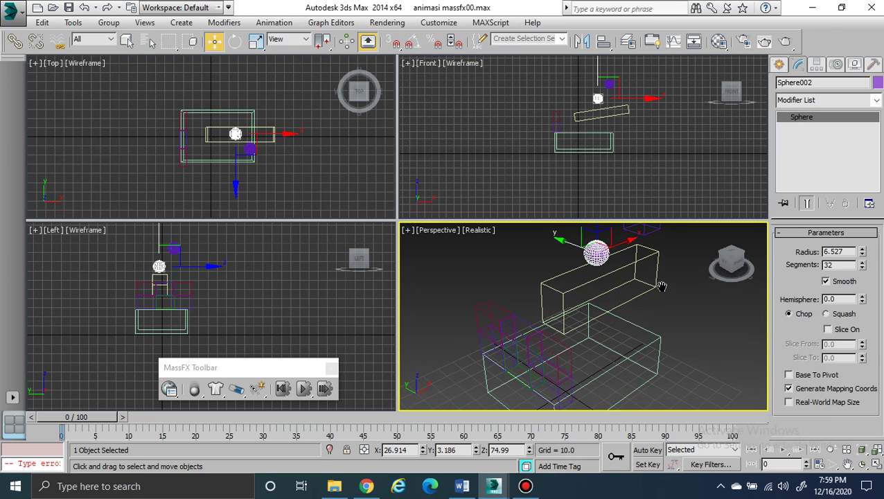
pyautogui.keyDown('alt'); pyautogui.moveTo(703, 331); pyautogui.dragTo(698, 353, button='middle'); pyautogui.keyUp('alt')
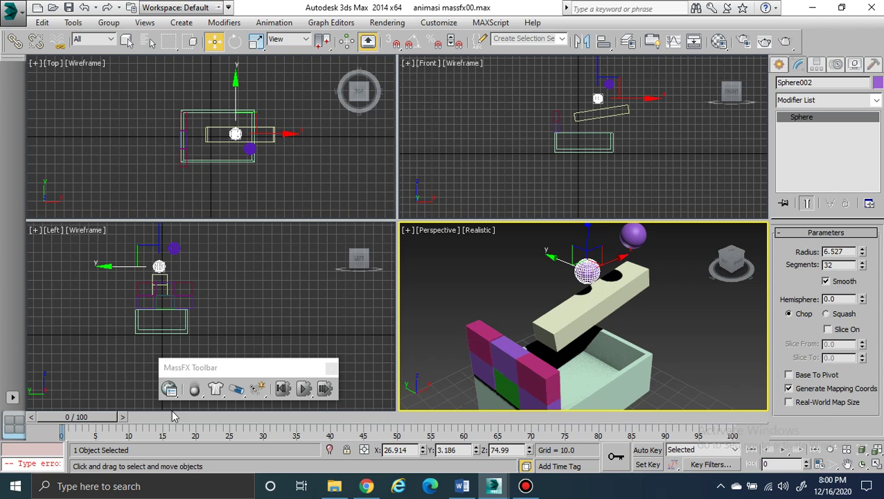
# Hide the MassFX Toolbar and look through the available MassFX rigid body commands.
pyautogui.click(332, 367)
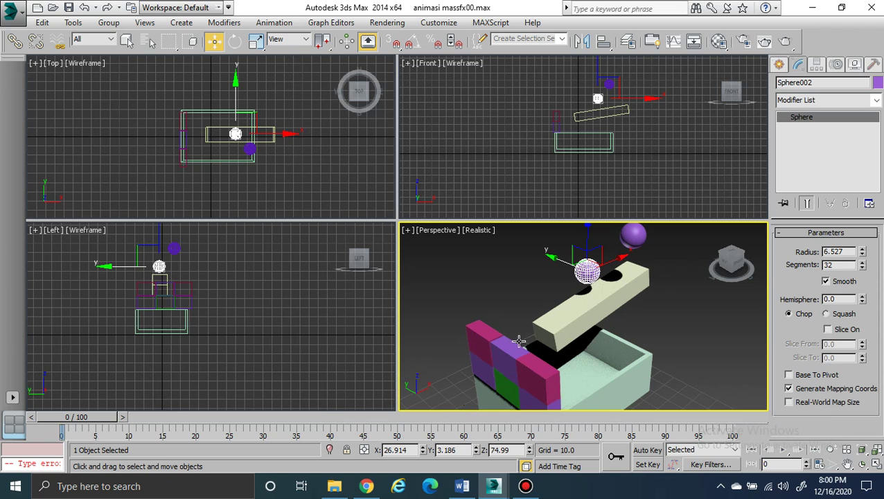
pyautogui.click(273, 22)
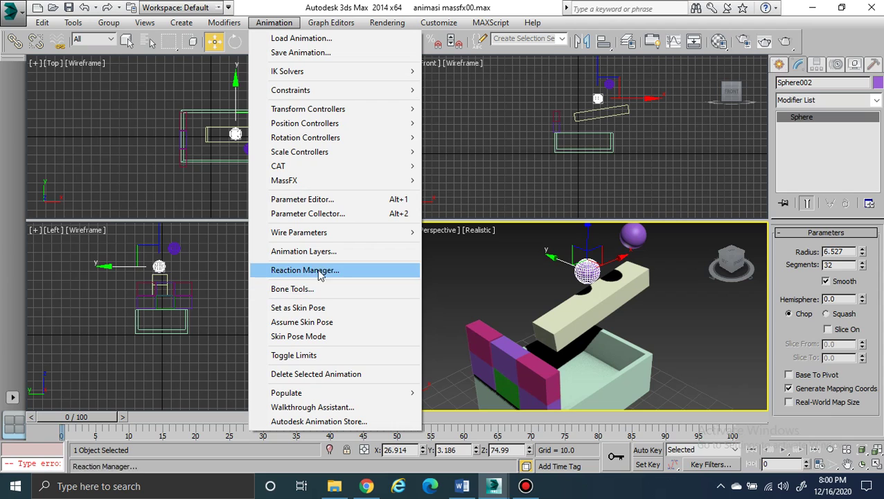
pyautogui.moveTo(328, 183)
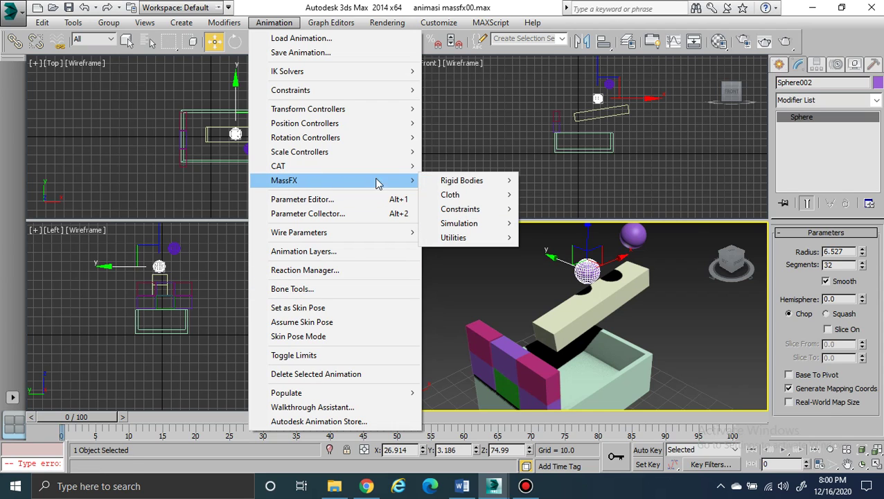
pyautogui.moveTo(472, 184)
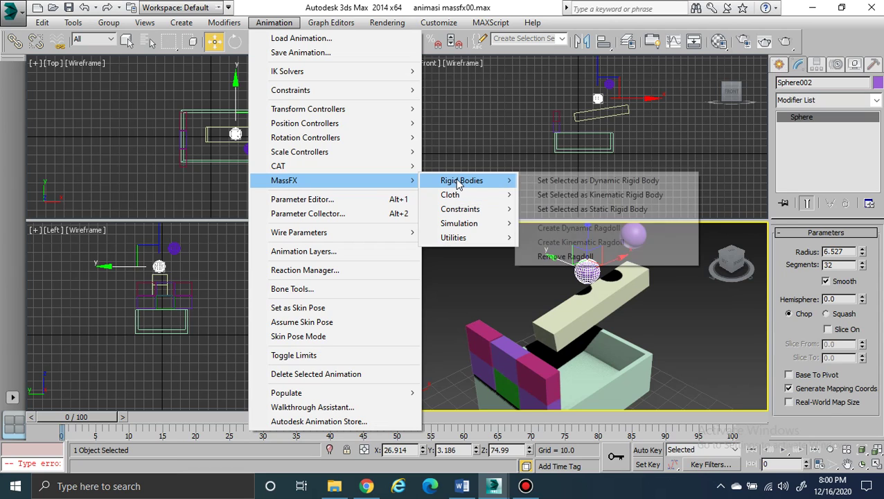
pyautogui.moveTo(478, 209)
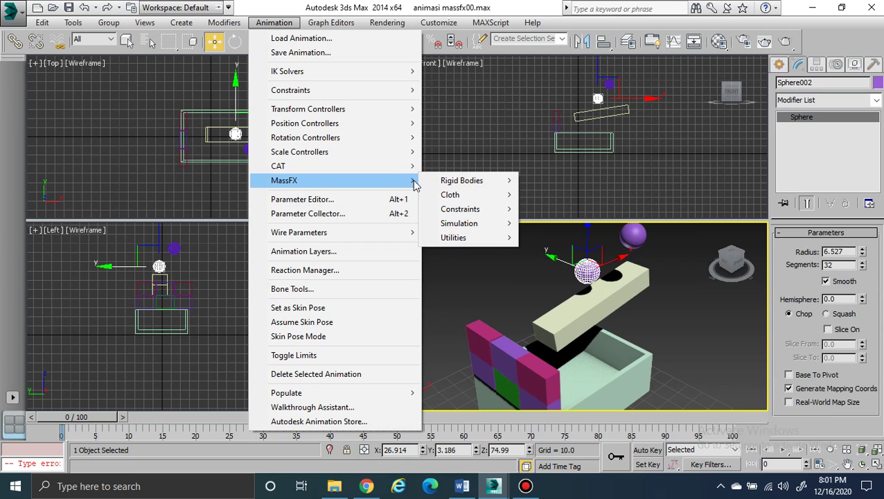
pyautogui.moveTo(462, 183)
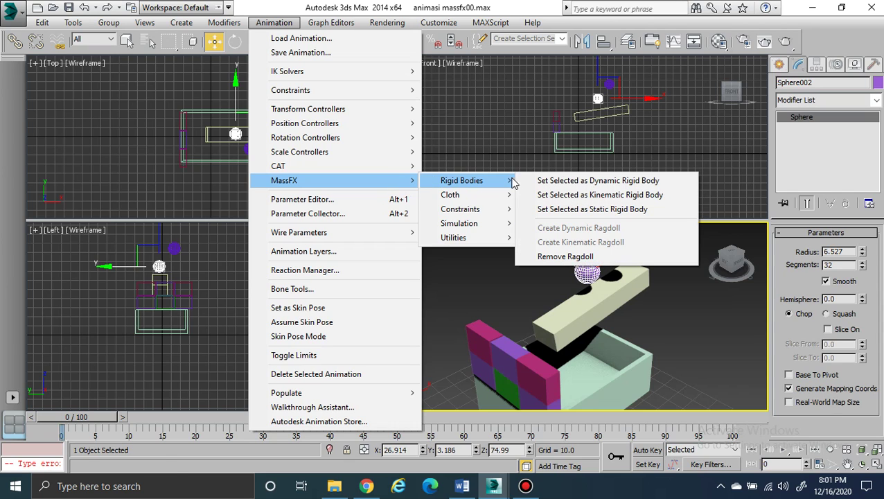
# Display the MassFX Toolbar.
pyautogui.rightClick(5, 48)
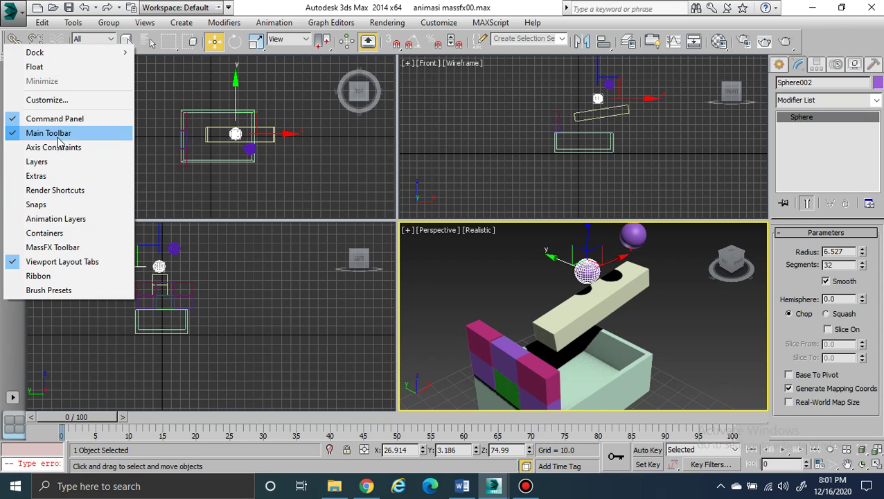
pyautogui.click(60, 247)
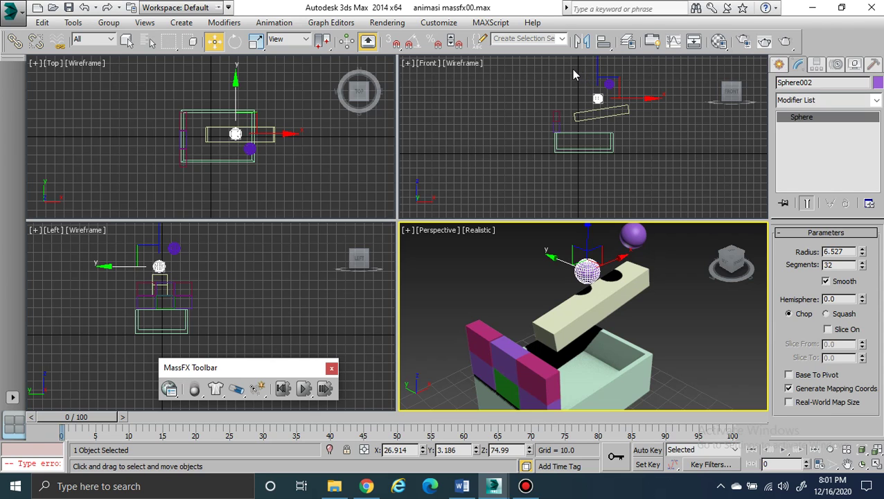
# Select both spheres and the slanted beam in the Front view and set them as dynamic rigid bodies.
pyautogui.moveTo(568, 66); pyautogui.dragTo(652, 131)
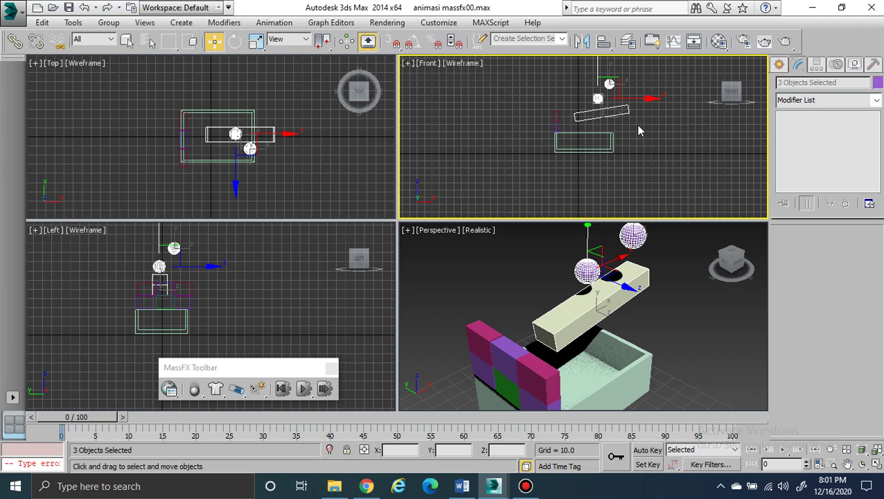
pyautogui.click(197, 394)
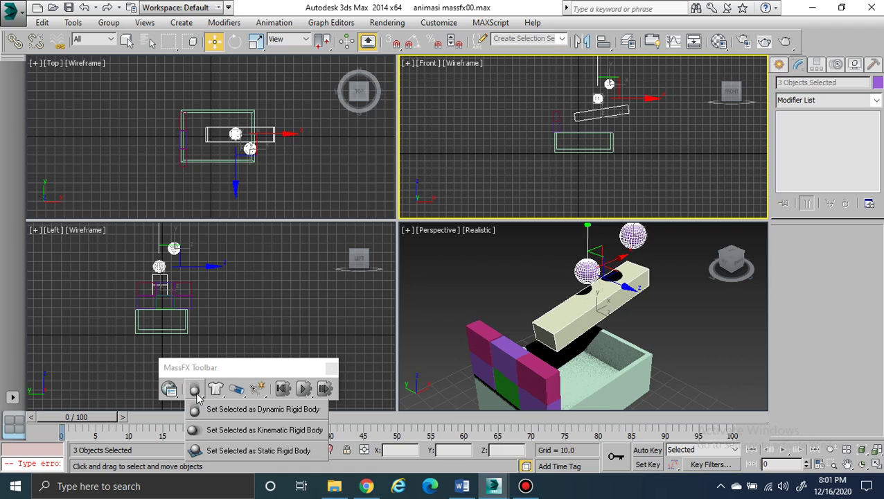
pyautogui.click(227, 413)
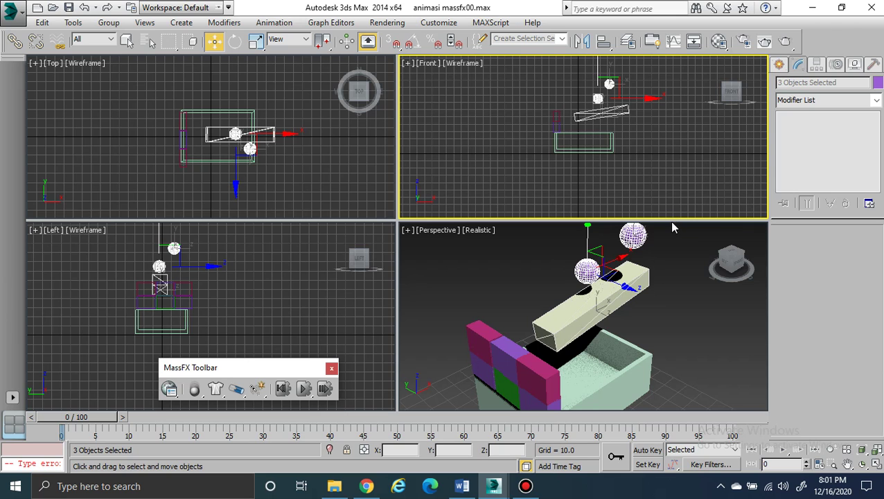
# Enlarge the Perspective viewport, run the MassFX simulation to check how the spheres and beam fall, and reset it.
pyautogui.moveTo(672, 220); pyautogui.dragTo(672, 175)
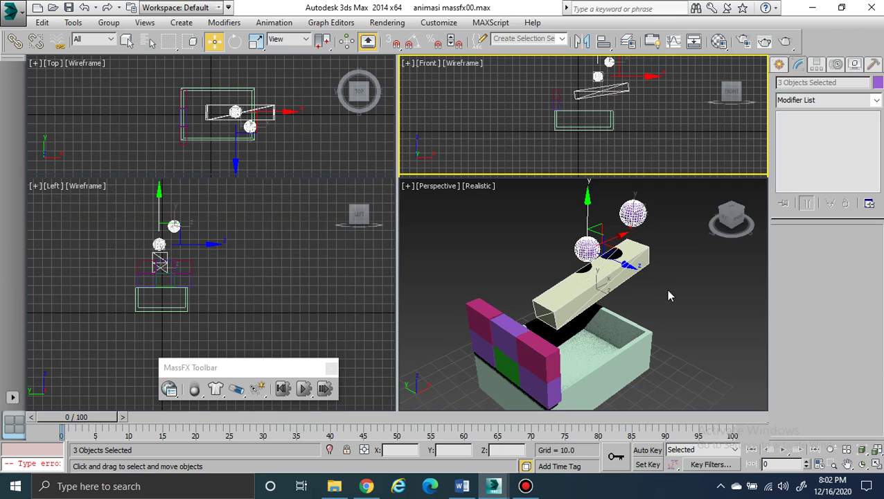
pyautogui.moveTo(666, 289); pyautogui.dragTo(669, 270, button='middle')
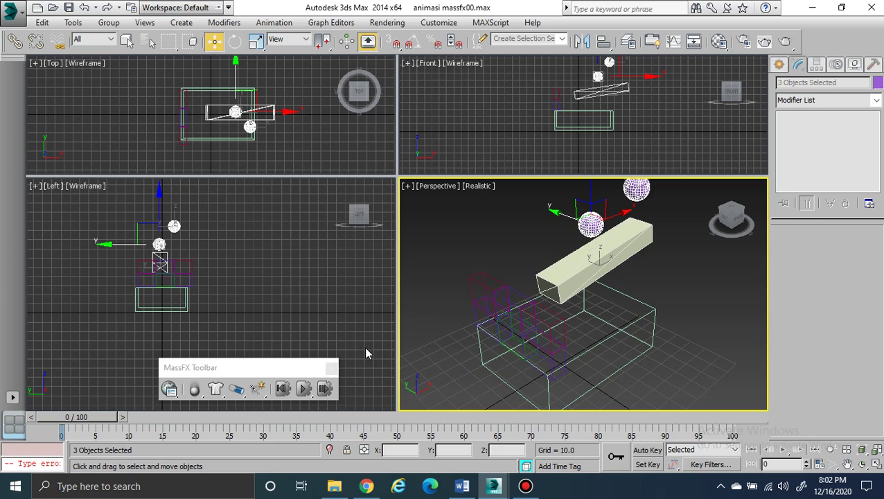
pyautogui.click(302, 392)
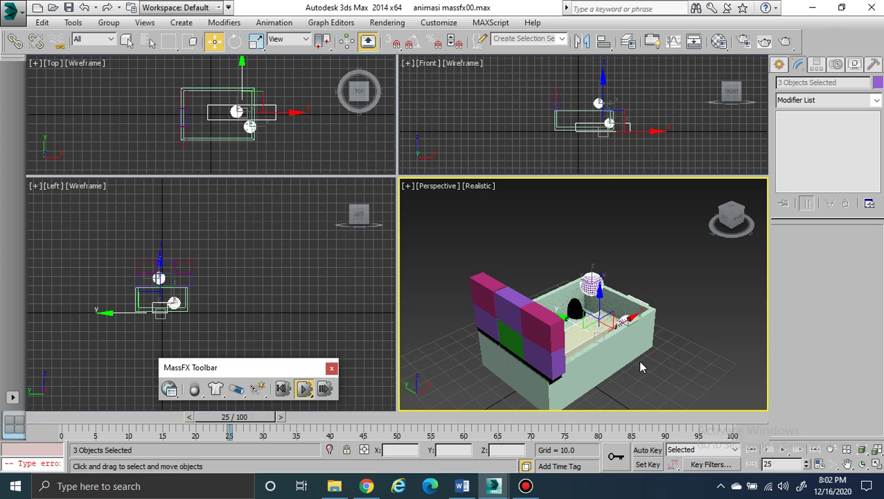
pyautogui.click(282, 389)
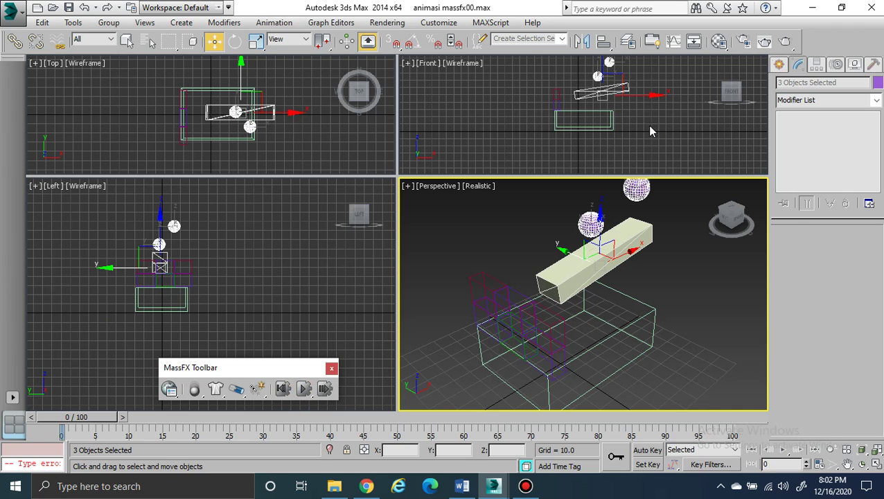
# Try the simulation with the upper sphere moved along X to the beam's outer end, and undo the move.
pyautogui.click(250, 127)
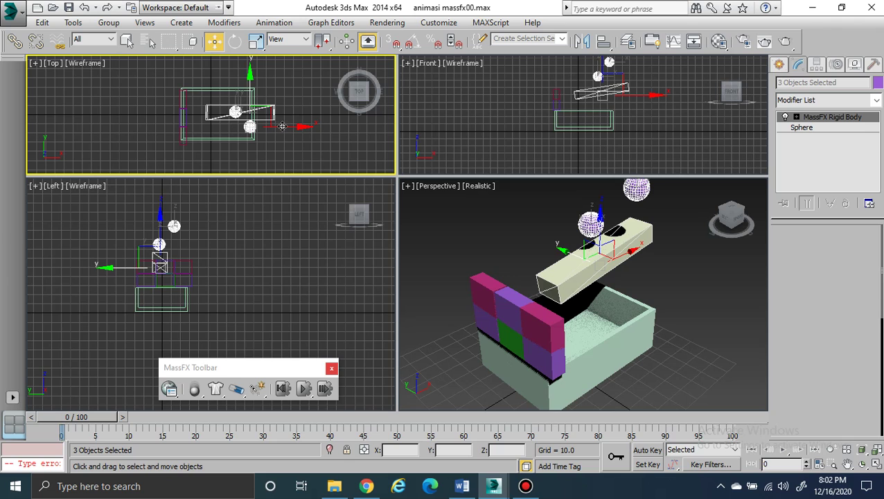
pyautogui.click(284, 127)
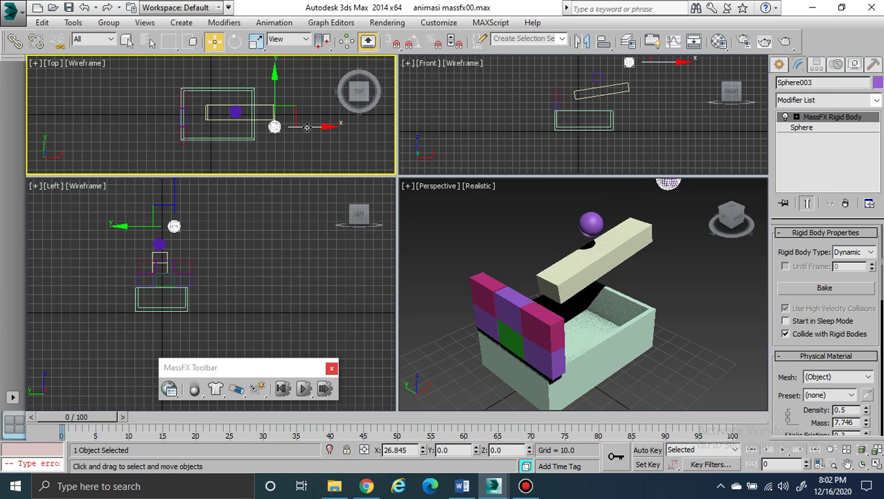
pyautogui.moveTo(284, 127); pyautogui.dragTo(303, 128)
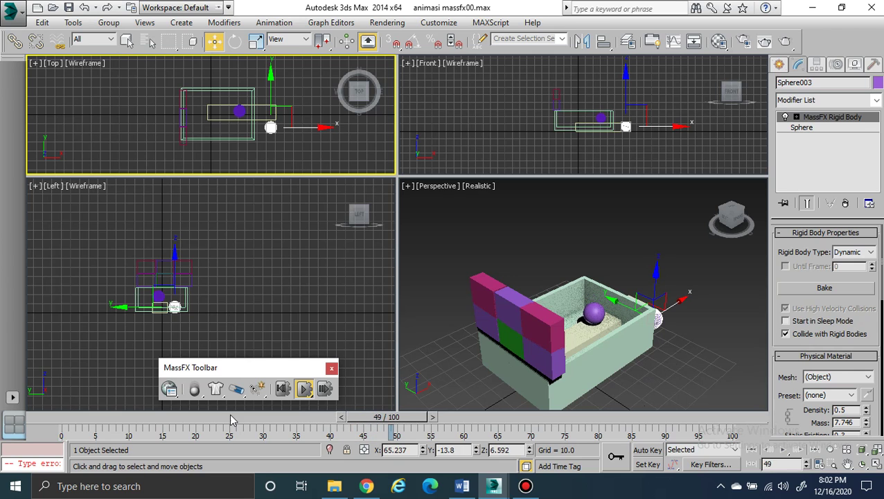
pyautogui.click(281, 388)
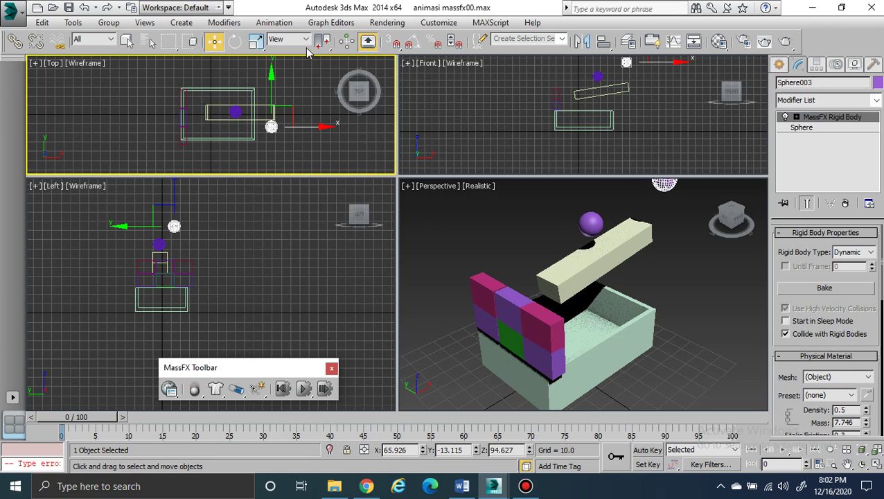
pyautogui.click(85, 8)
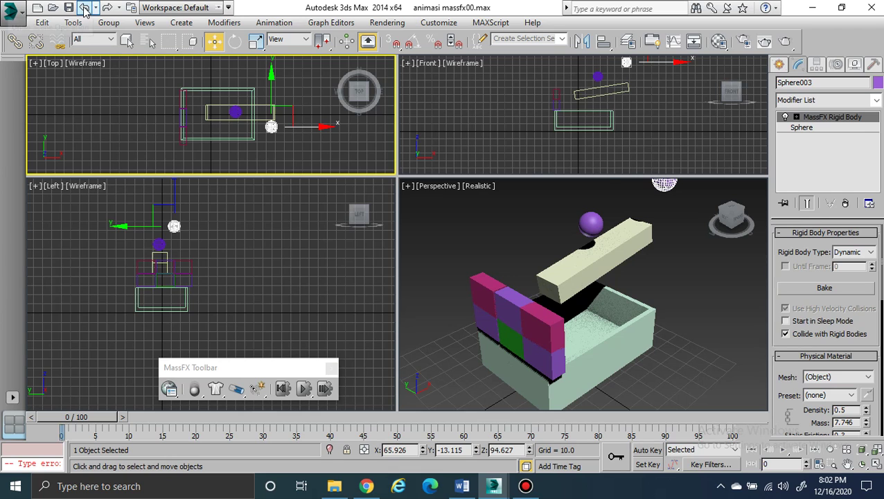
# Set the open container as a static rigid body, test the simulation, and reset it to the start.
pyautogui.click(606, 339)
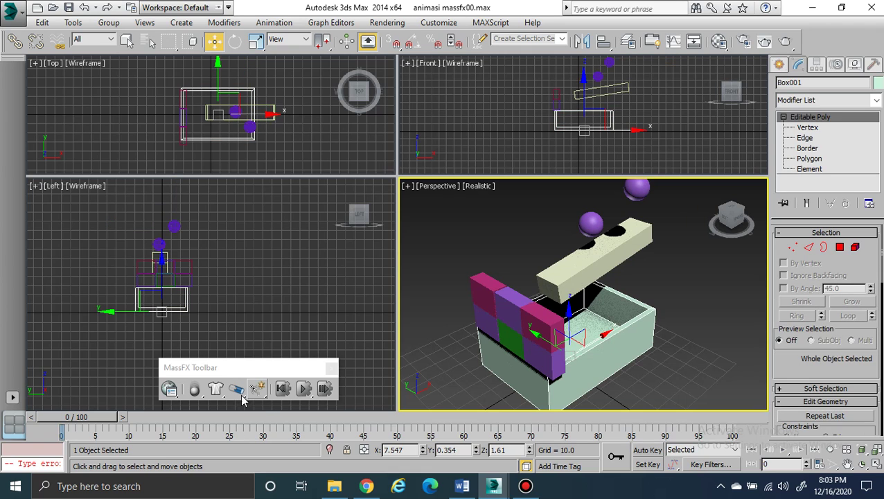
pyautogui.click(197, 398)
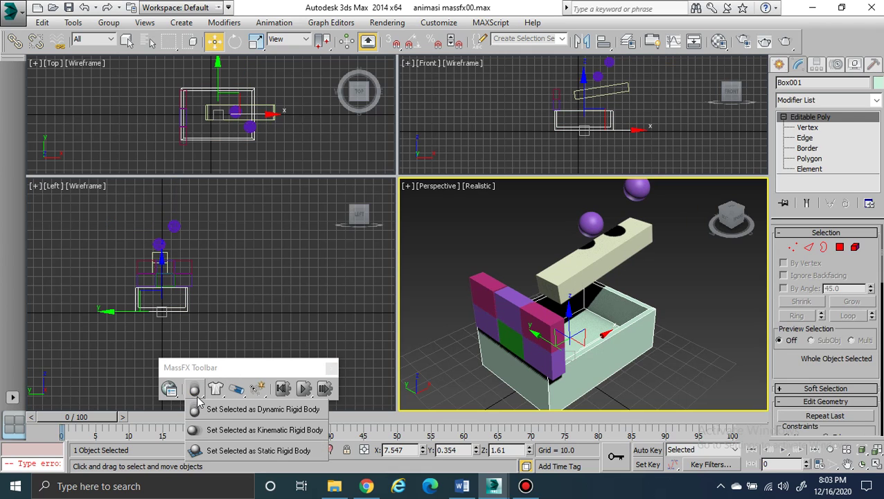
pyautogui.click(267, 452)
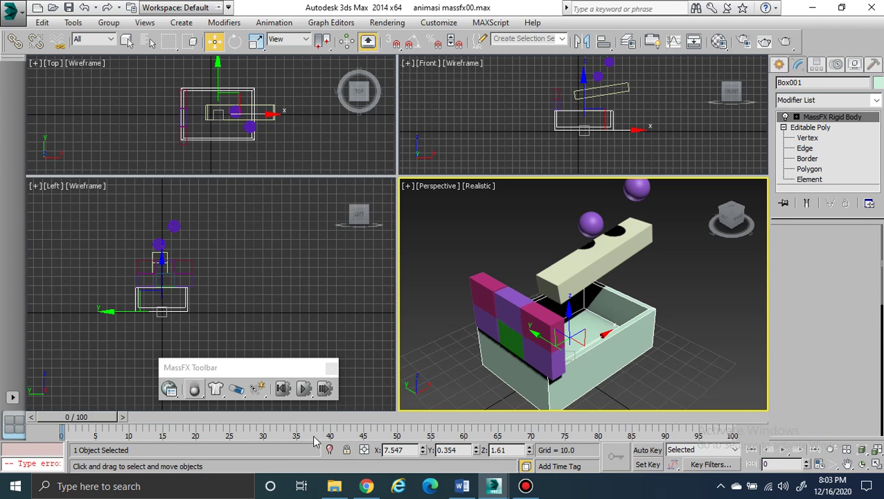
pyautogui.click(304, 390)
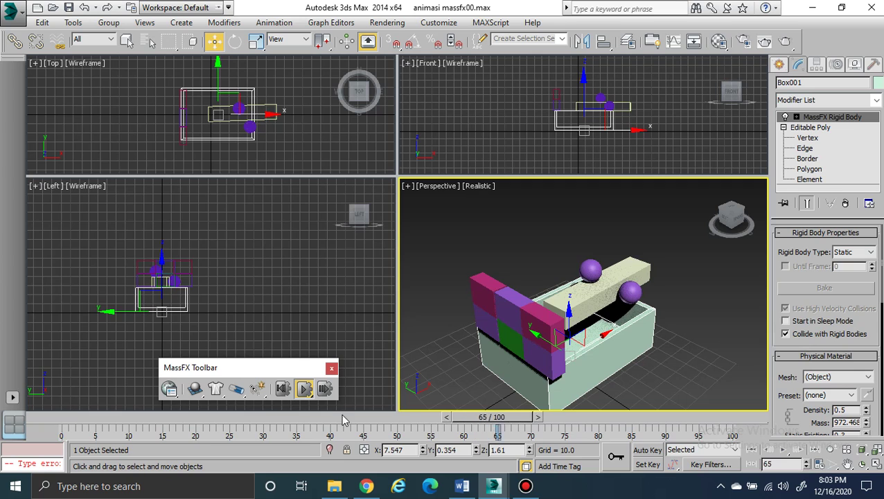
pyautogui.click(281, 391)
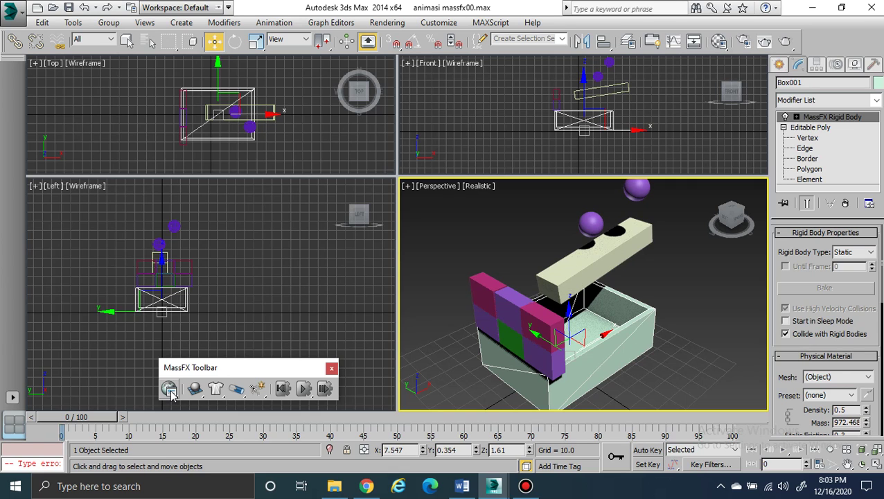
# Set the container's physical mesh type to Original in MassFX Tools.
pyautogui.click(169, 389)
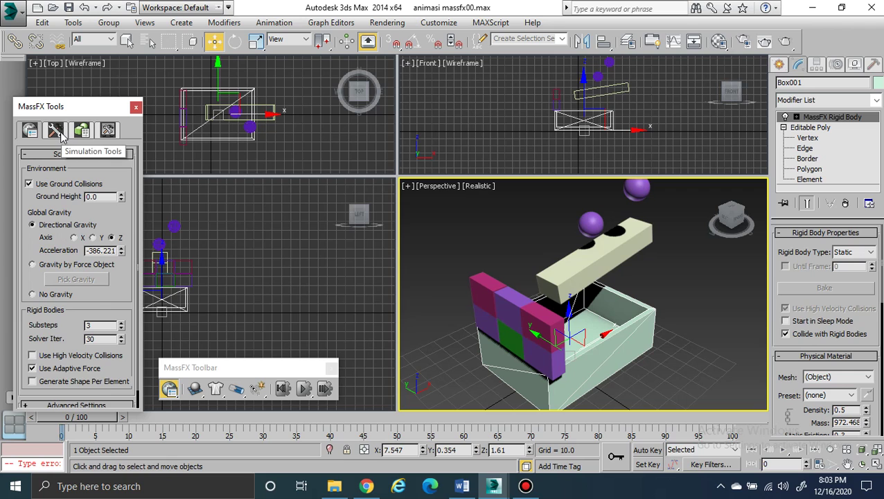
pyautogui.click(60, 134)
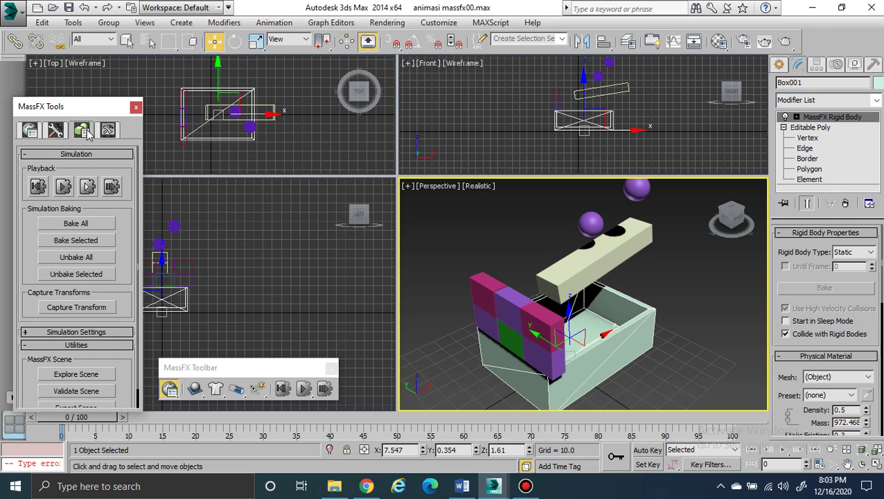
pyautogui.click(86, 134)
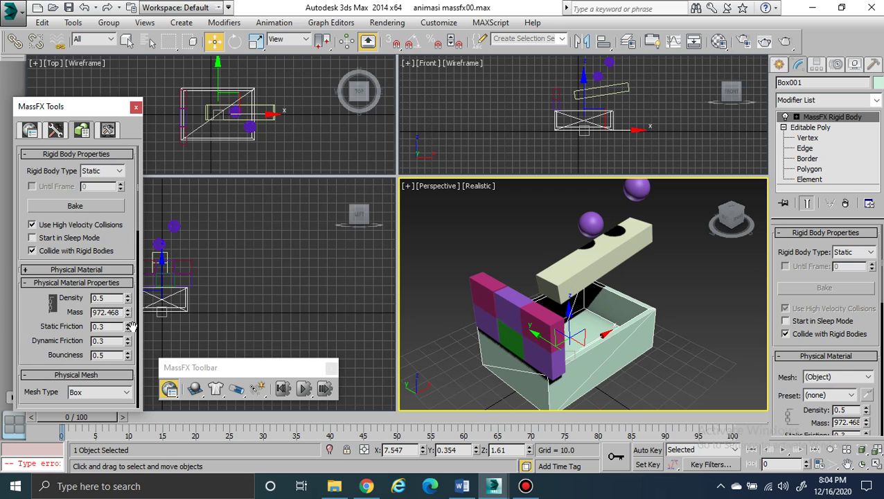
pyautogui.moveTo(135, 318); pyautogui.dragTo(133, 266)
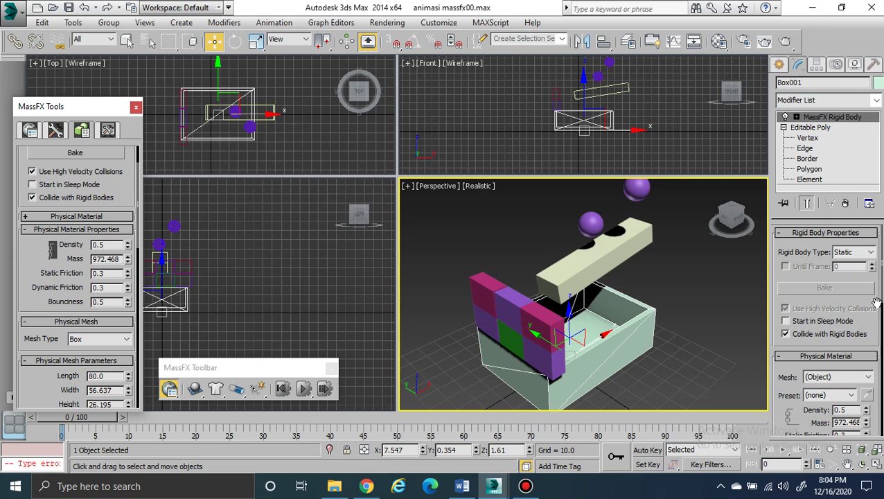
pyautogui.moveTo(872, 293); pyautogui.dragTo(871, 281)
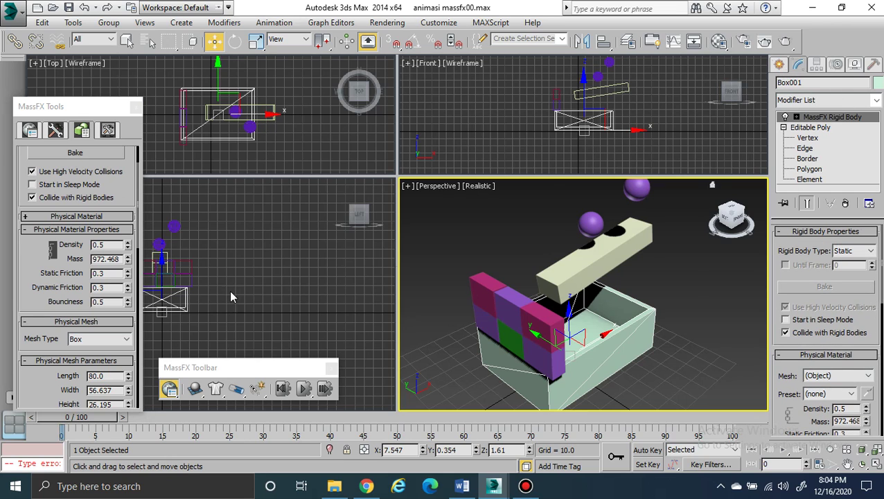
pyautogui.rightClick(833, 117)
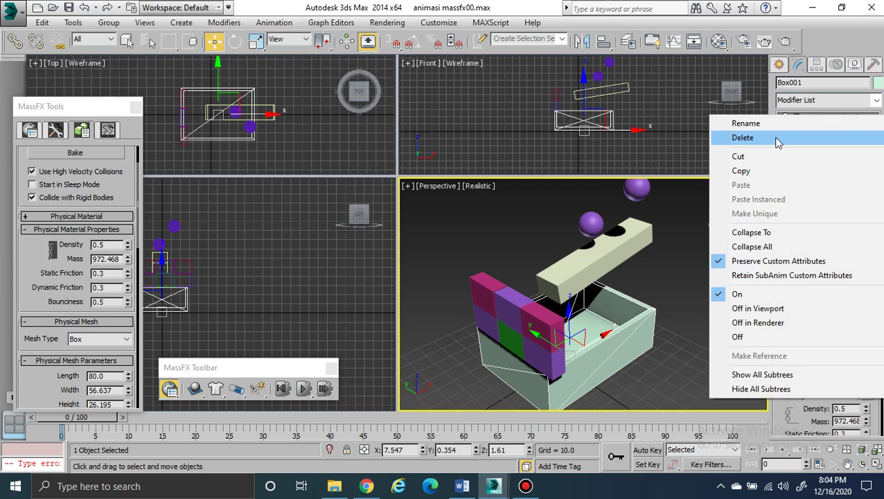
pyautogui.click(821, 26)
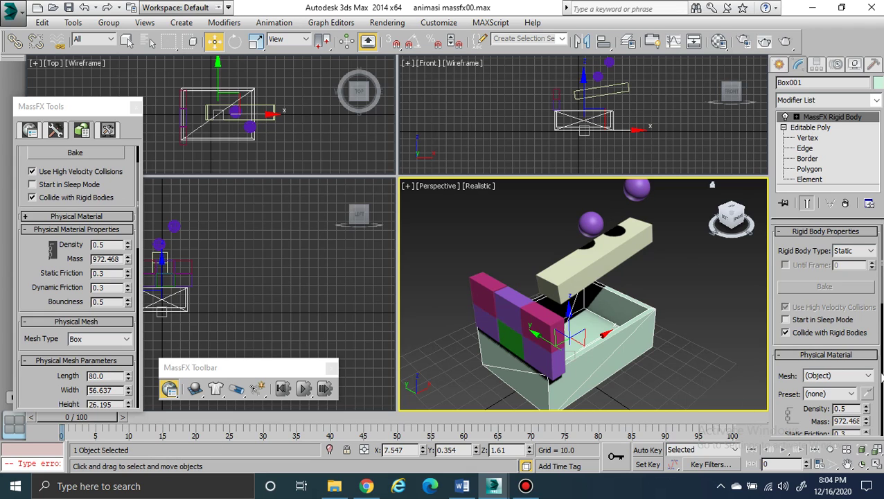
pyautogui.moveTo(876, 341); pyautogui.dragTo(878, 269)
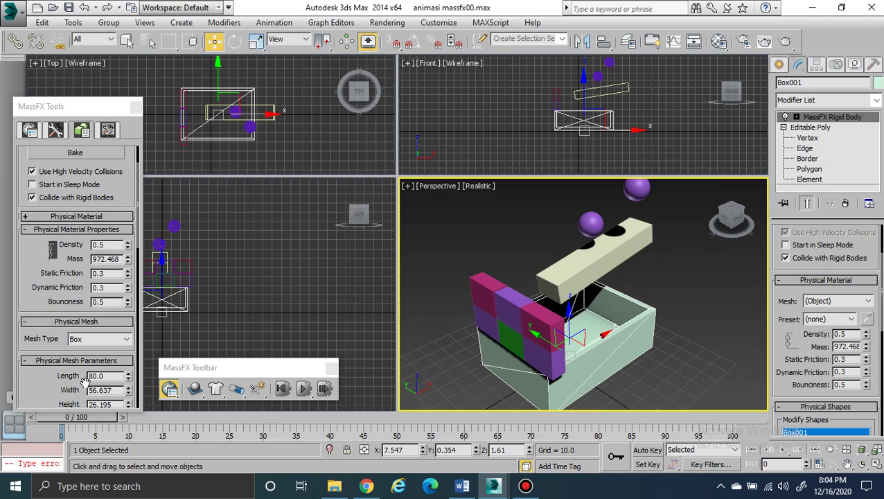
pyautogui.click(127, 340)
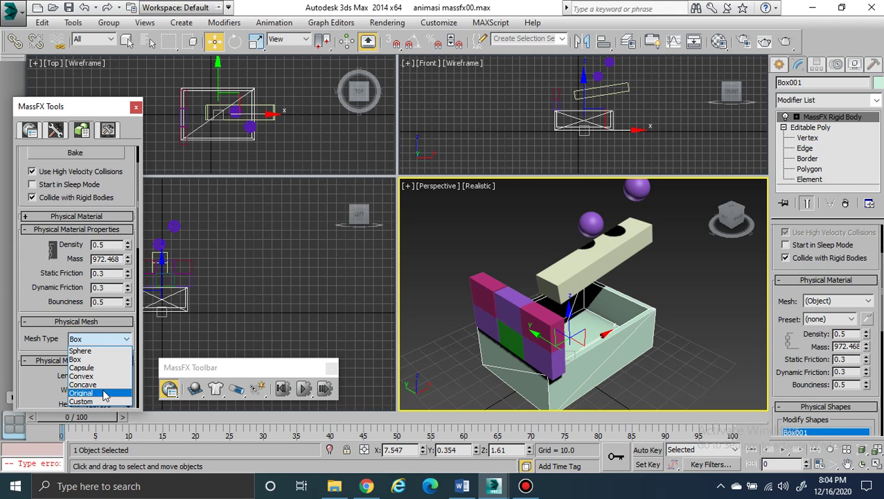
pyautogui.click(104, 393)
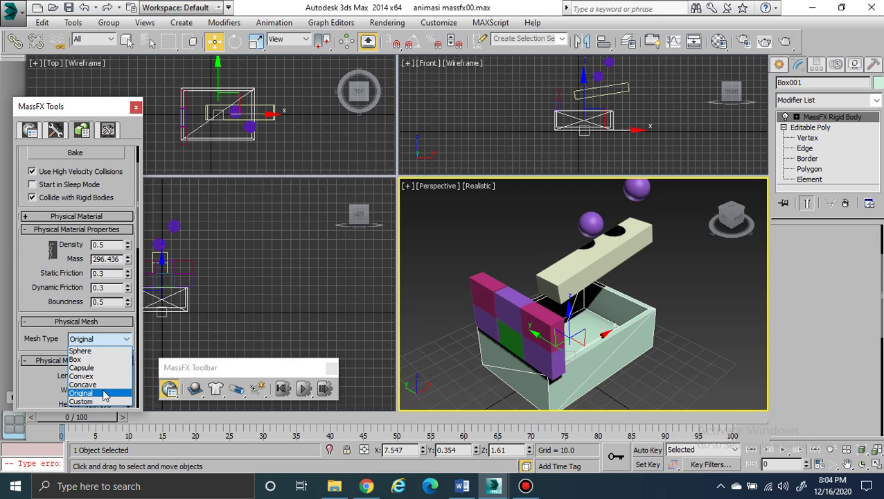
pyautogui.click(104, 394)
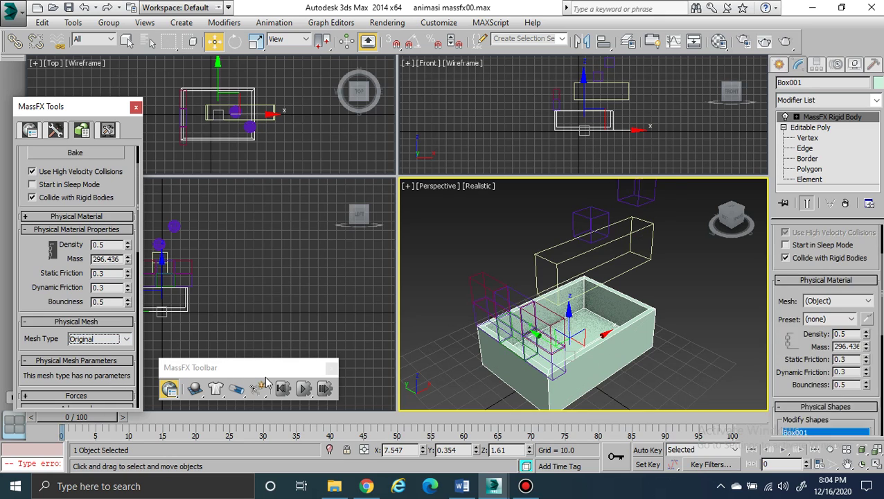
# Run the simulation to check how objects fall into the container, reset it, and look through the mesh type options.
pyautogui.click(306, 388)
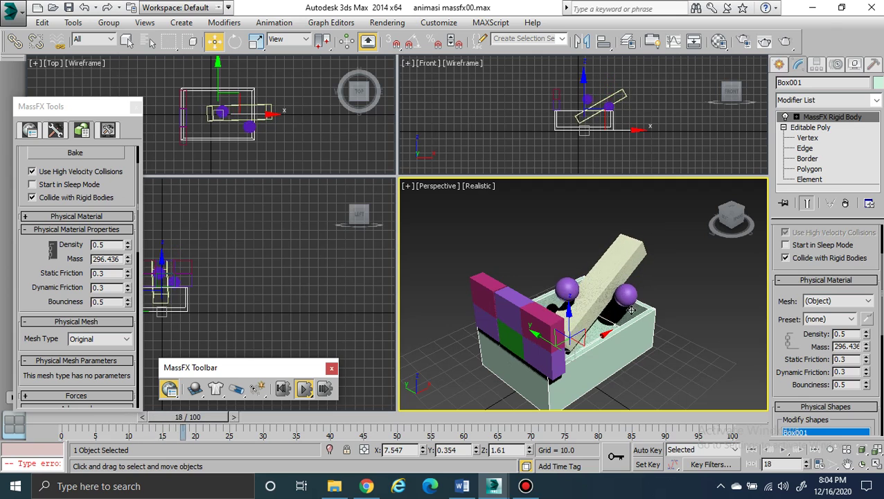
pyautogui.click(282, 389)
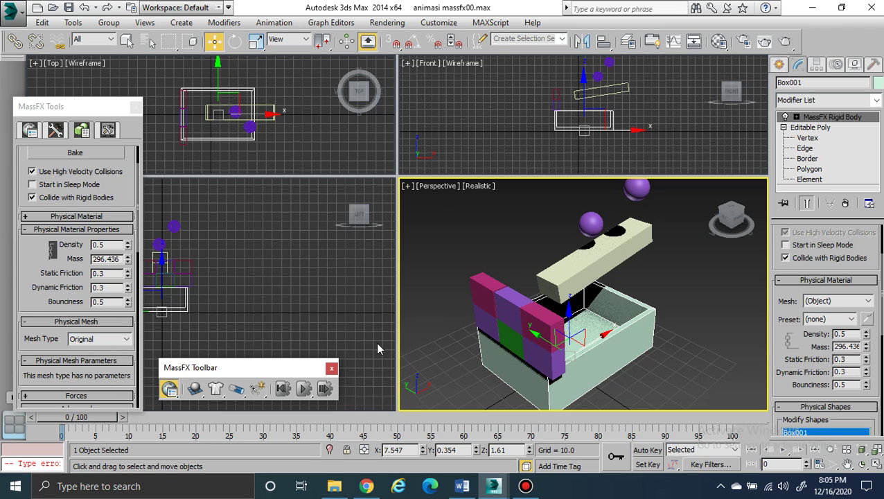
pyautogui.click(116, 339)
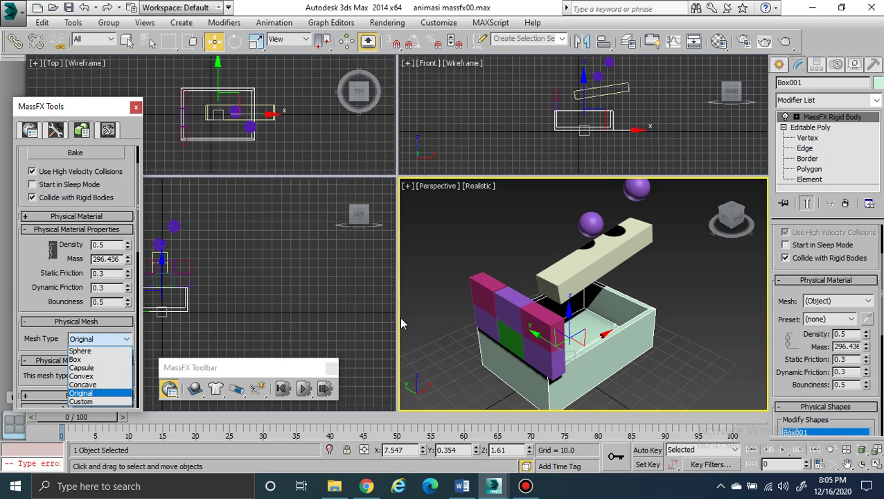
pyautogui.click(291, 136)
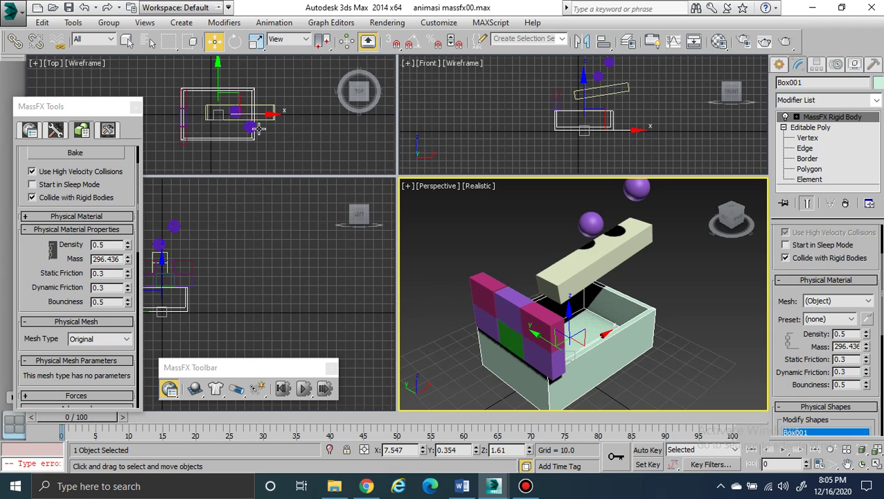
pyautogui.click(651, 107)
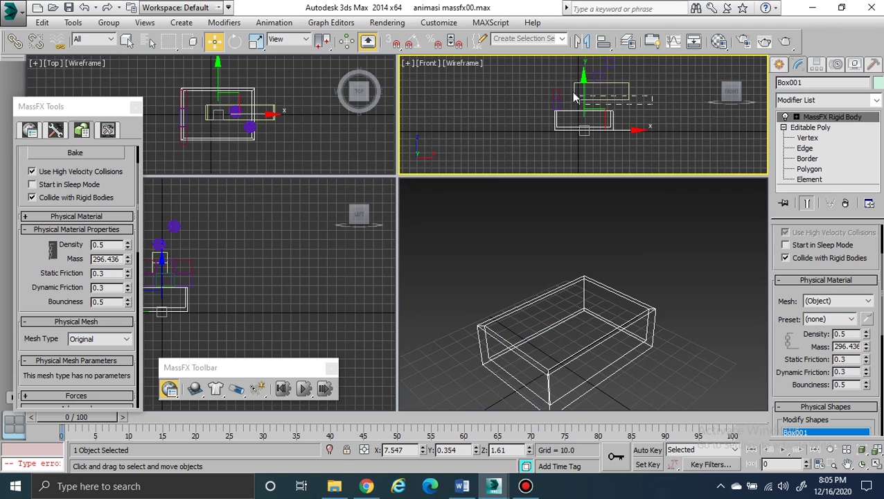
pyautogui.moveTo(108, 250); pyautogui.dragTo(107, 250)
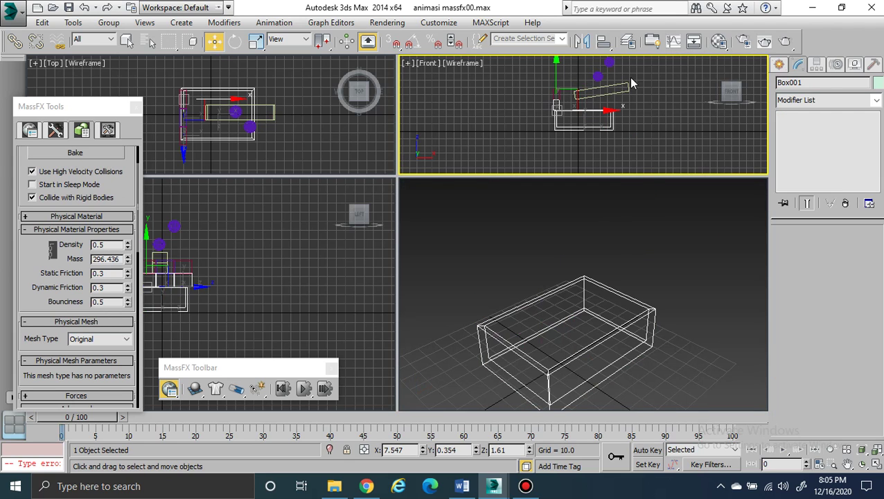
pyautogui.click(641, 98)
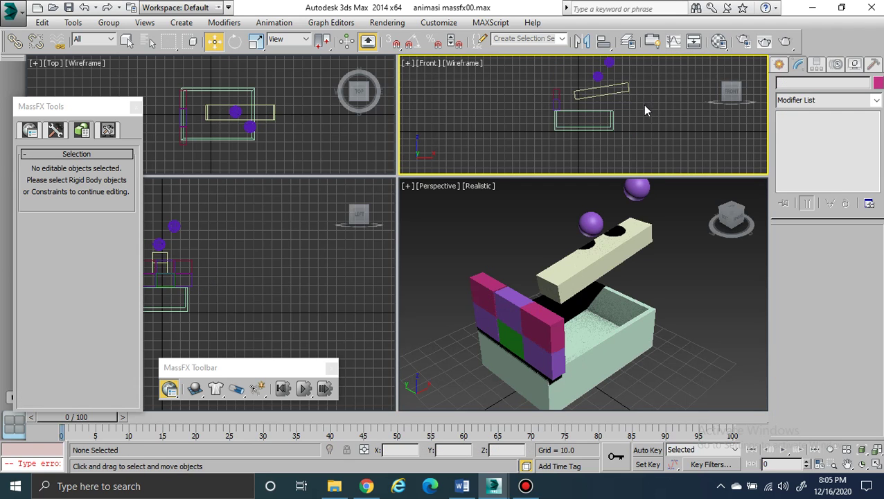
# Move the two spheres and the slanted beam together slightly along positive Y over the container, and deselect them.
pyautogui.moveTo(642, 105); pyautogui.dragTo(571, 62)
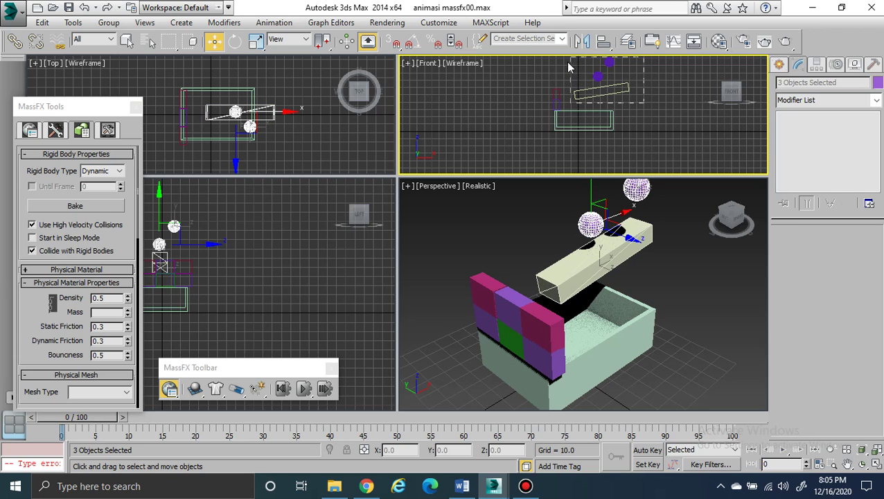
pyautogui.click(281, 113)
pyautogui.moveTo(236, 97); pyautogui.dragTo(231, 67)
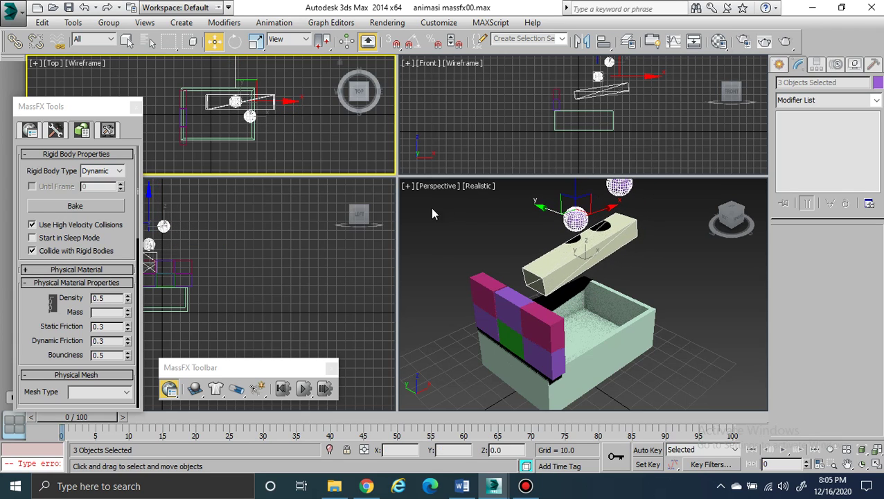
pyautogui.click(672, 313)
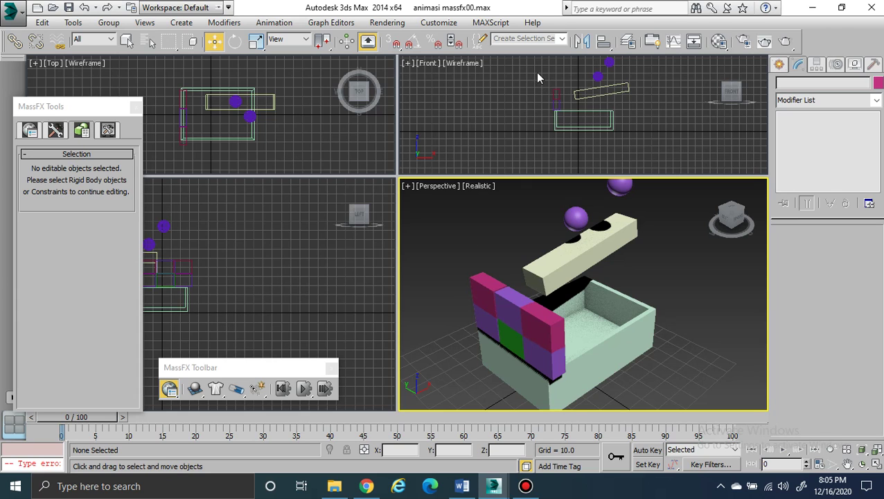
# Set the six wall blocks as dynamic rigid bodies, run the simulation as a test, and reset it to the start.
pyautogui.moveTo(536, 72); pyautogui.dragTo(566, 109)
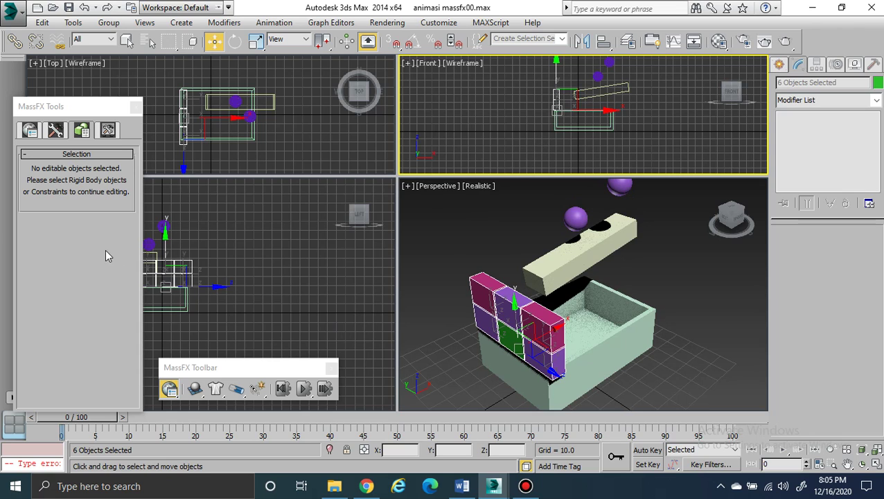
pyautogui.moveTo(198, 392); pyautogui.dragTo(215, 410)
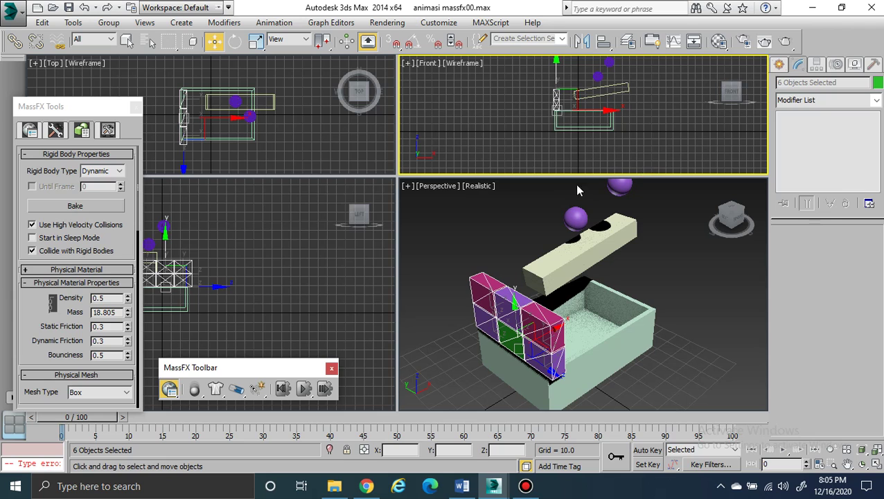
pyautogui.click(304, 389)
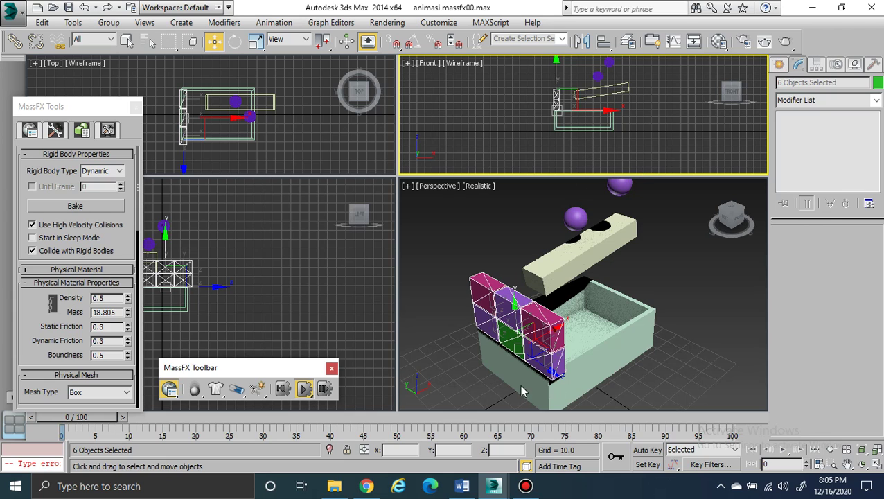
pyautogui.rightClick(605, 370)
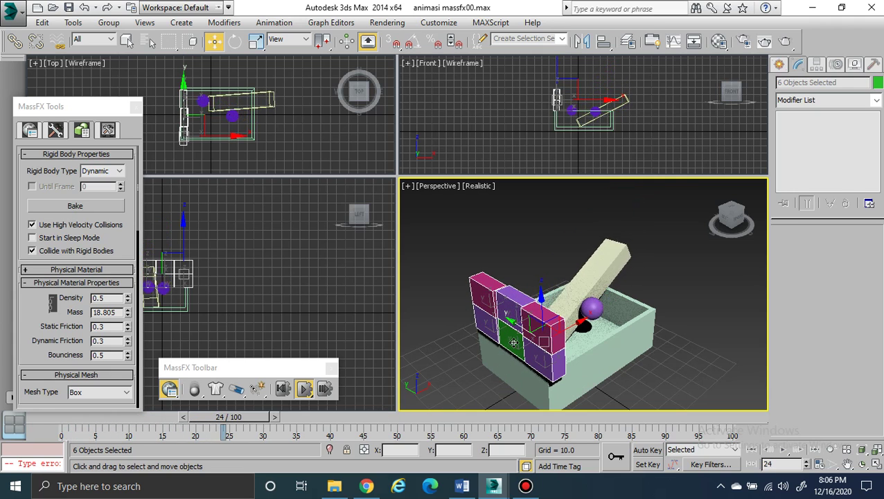
pyautogui.click(282, 389)
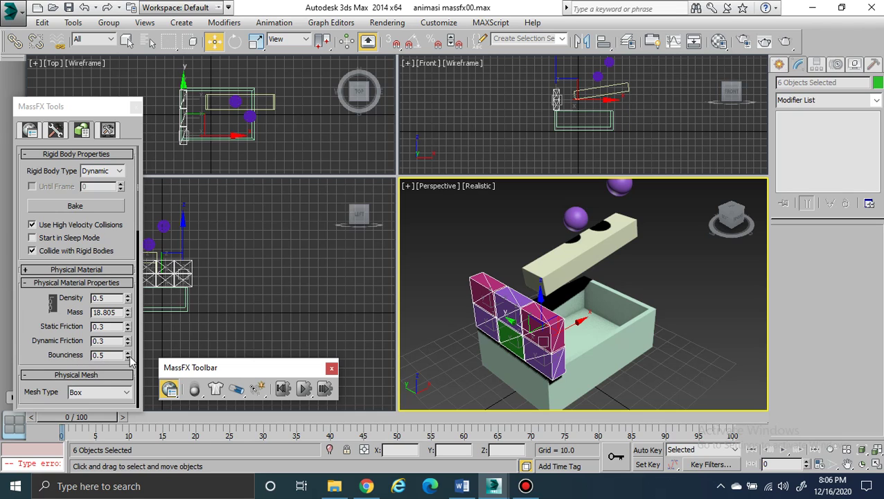
# Set the six wall blocks' dynamic friction to 0.51 and bounciness to 0.72, and change the green block's mesh type to Sphere.
pyautogui.moveTo(128, 357); pyautogui.dragTo(129, 324)
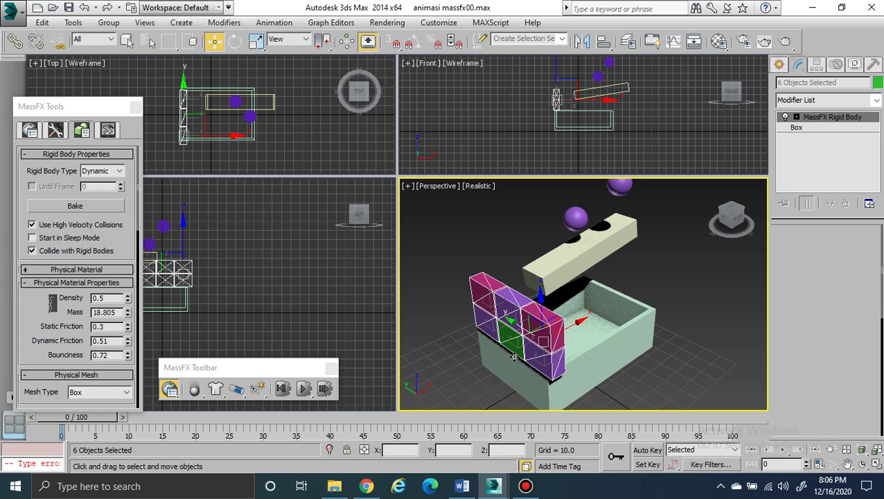
pyautogui.click(507, 343)
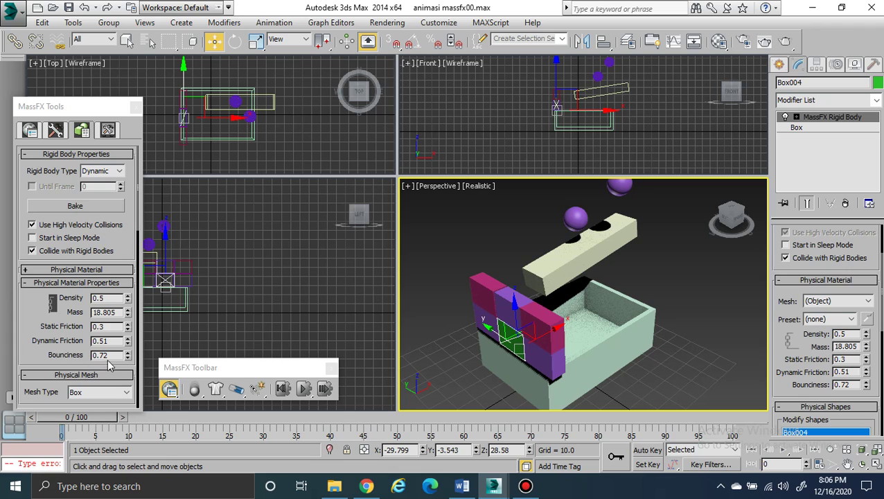
pyautogui.click(128, 393)
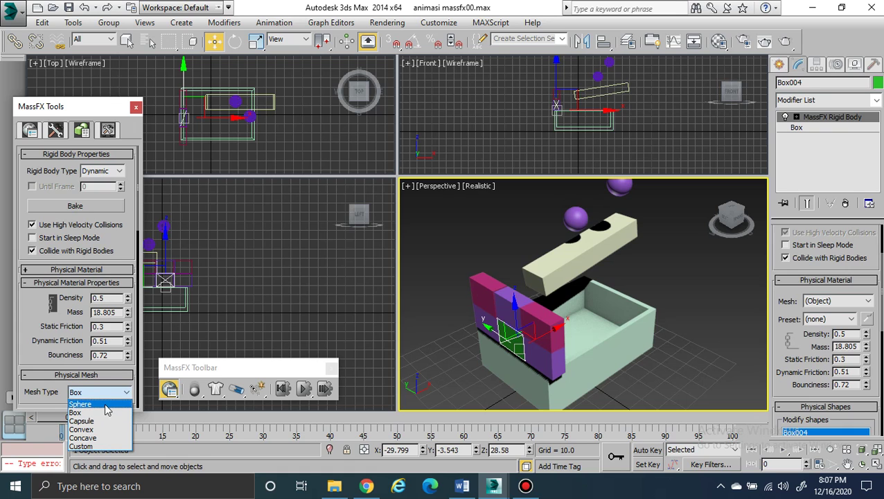
pyautogui.click(106, 405)
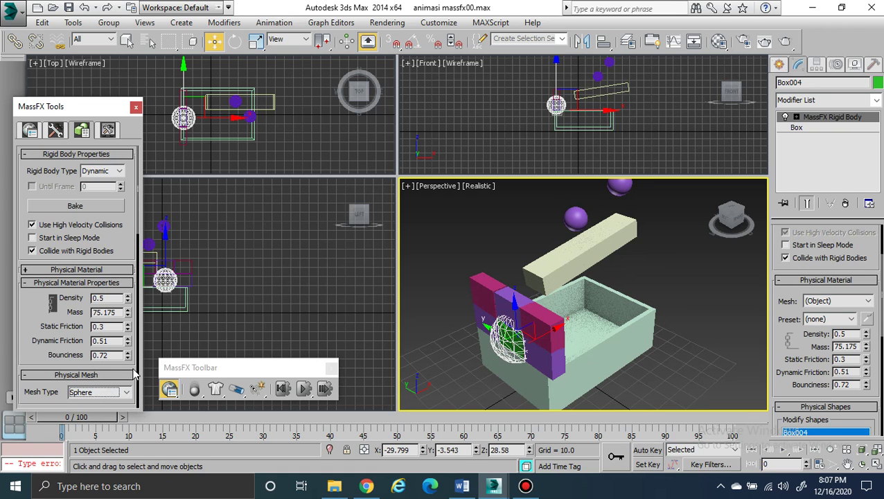
# Run the simulation with the green block's spherical physical mesh to check how the wall falls, and reset it.
pyautogui.scroll(-2, 130, 367)
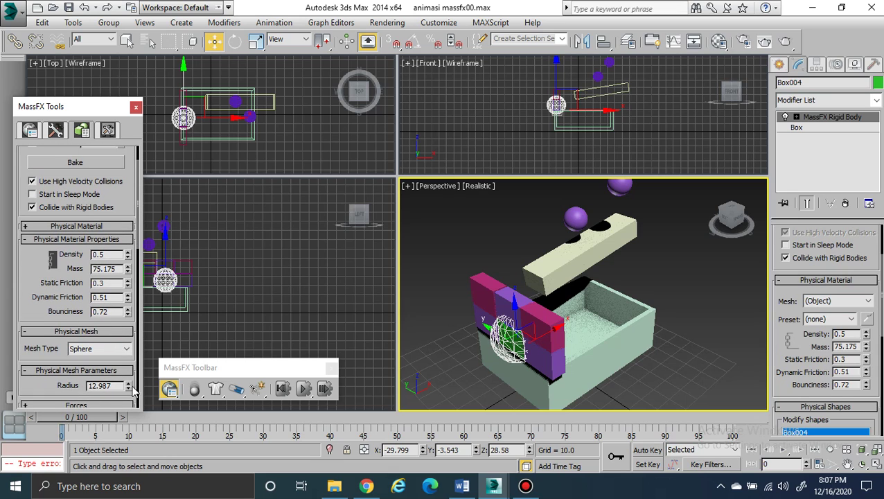
pyautogui.click(303, 388)
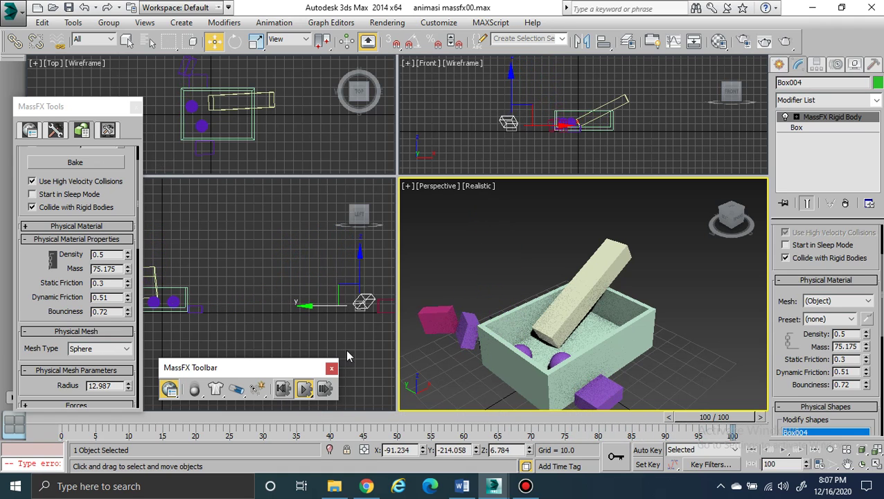
pyautogui.click(283, 388)
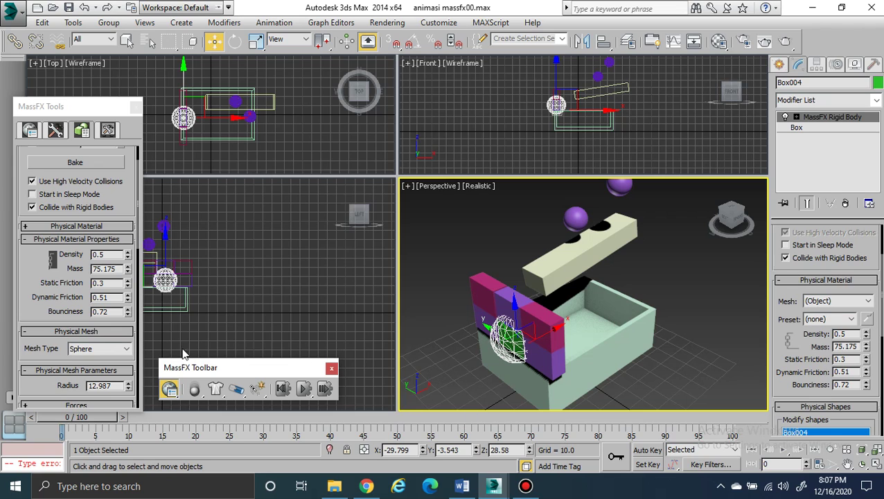
# Close MassFX Tools and clone the green block as a copy about 27 units outward from the wall along X.
pyautogui.click(136, 109)
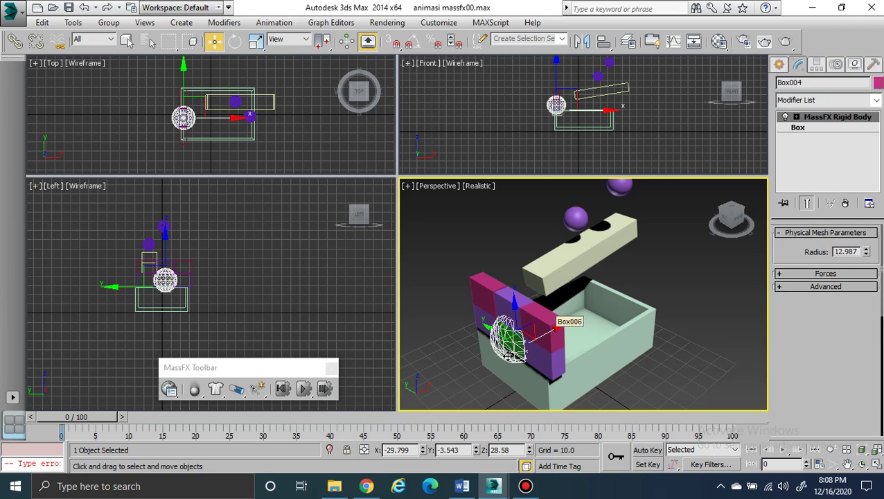
pyautogui.keyDown('shift'); pyautogui.moveTo(507, 357); pyautogui.dragTo(470, 375); pyautogui.keyUp('shift')
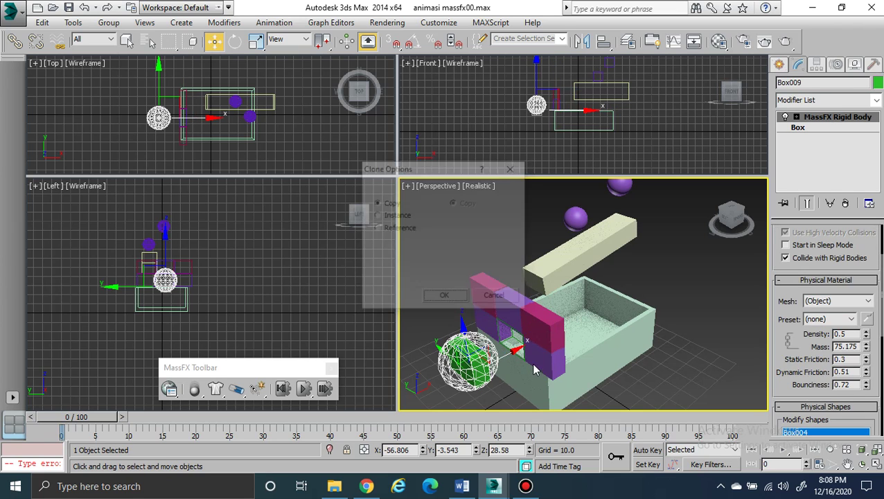
pyautogui.click(445, 297)
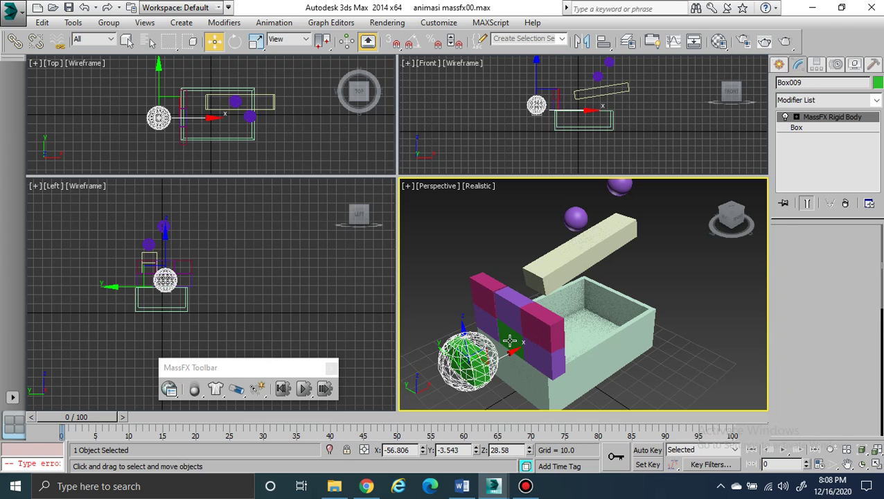
# Set the shape type of the original green wall block's physical mesh to Box.
pyautogui.click(509, 339)
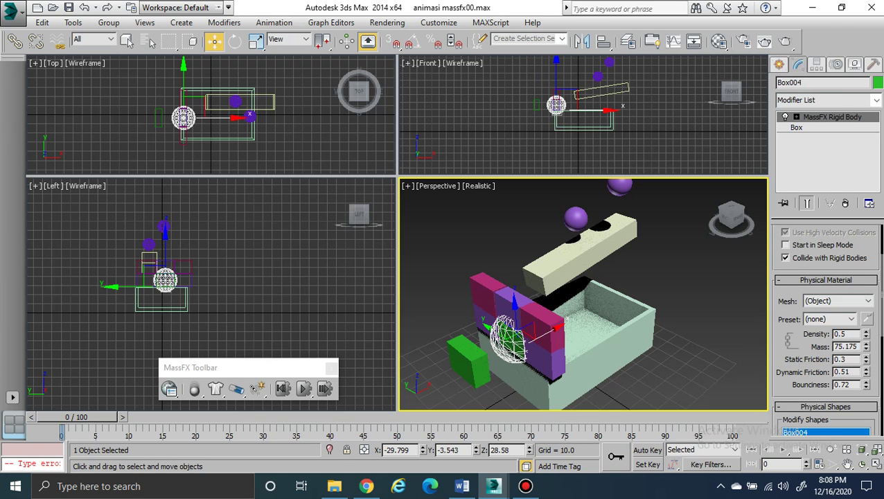
pyautogui.moveTo(877, 263); pyautogui.dragTo(871, 349)
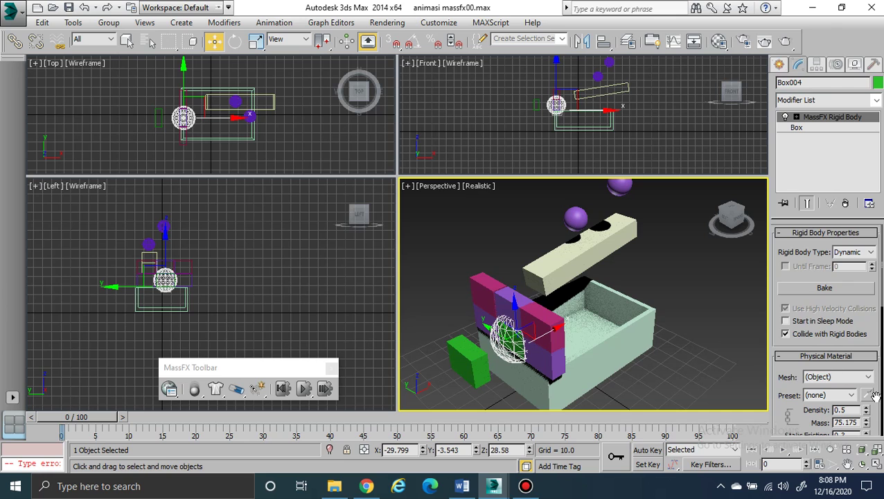
pyautogui.moveTo(875, 394); pyautogui.dragTo(862, 355)
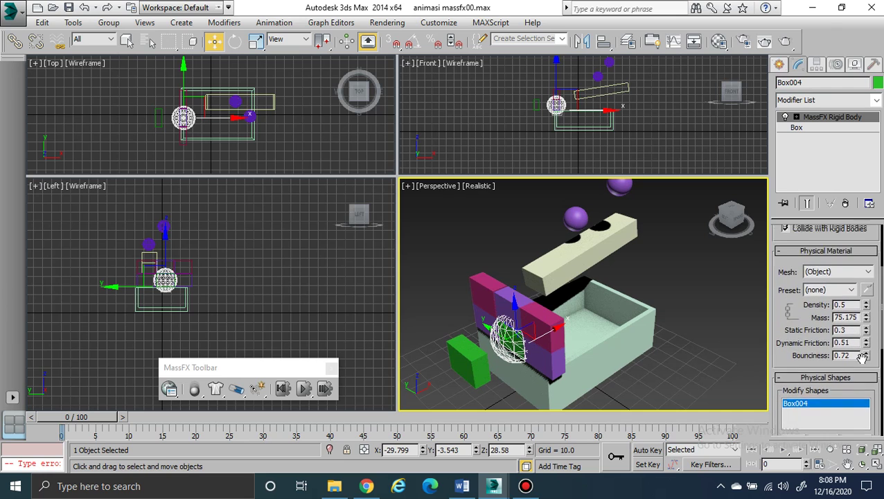
pyautogui.scroll(2, 862, 356)
pyautogui.scroll(-4, 862, 367)
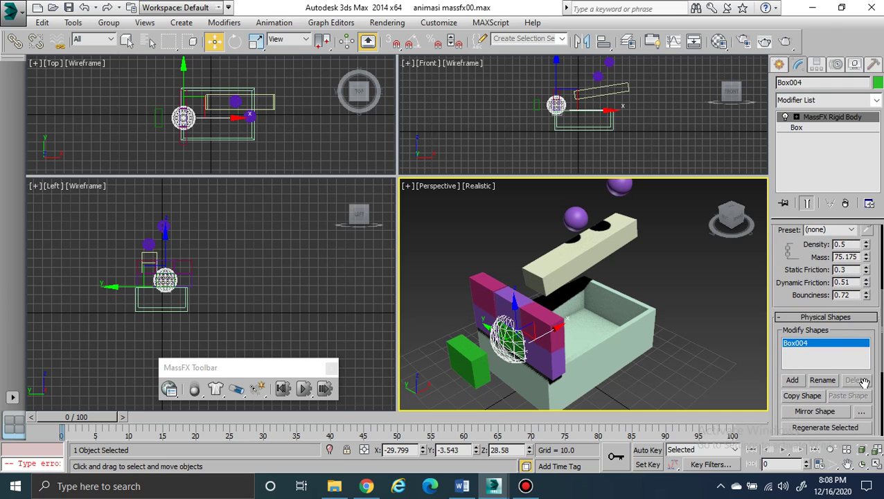
pyautogui.moveTo(877, 379); pyautogui.dragTo(869, 250)
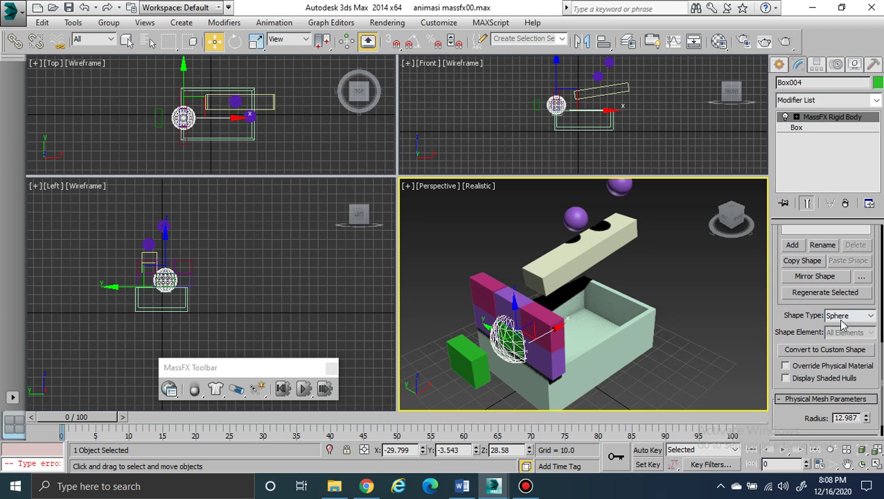
pyautogui.click(870, 316)
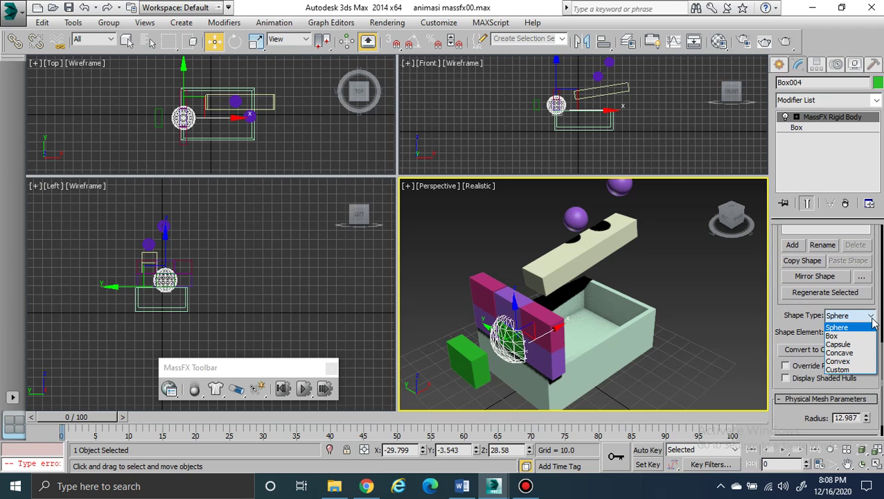
pyautogui.click(860, 336)
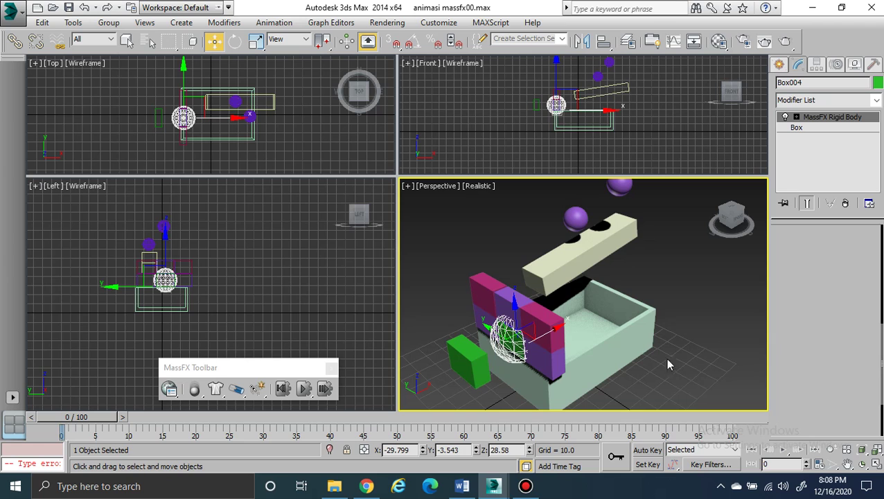
# Rotate the copied green block to about 75° around Z and set its physical shape type to Box.
pyautogui.click(473, 367)
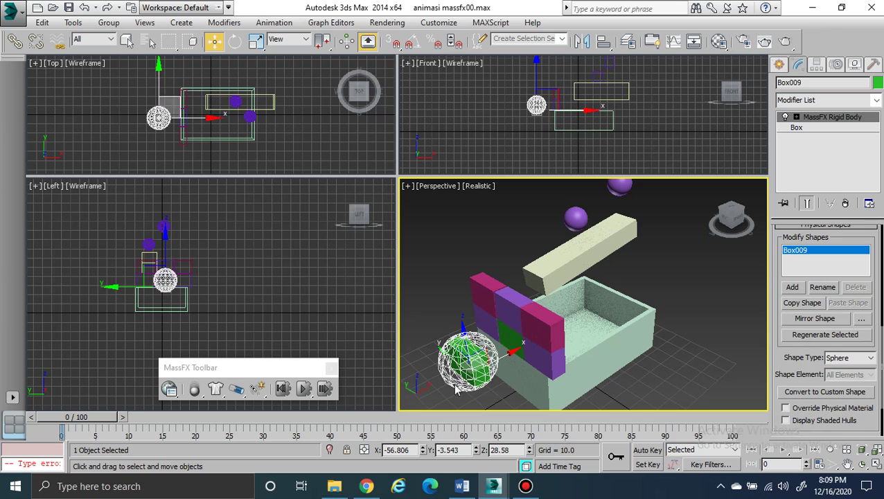
pyautogui.click(234, 41)
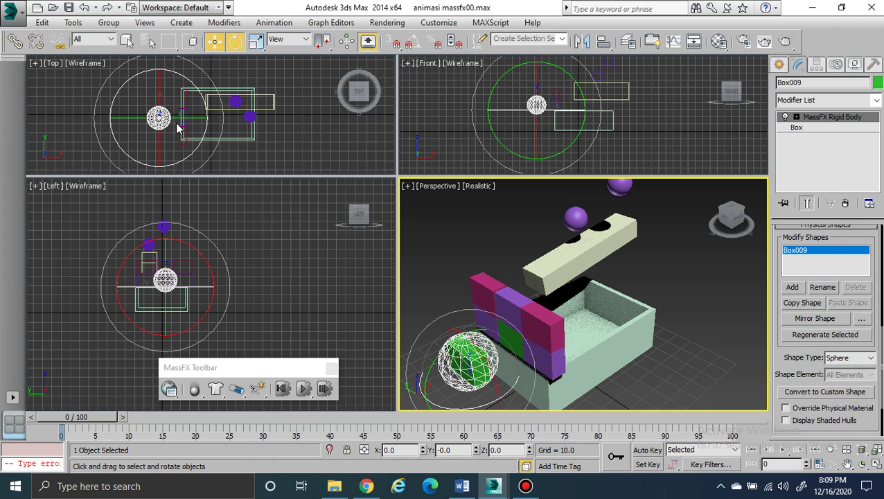
pyautogui.click(177, 168)
pyautogui.moveTo(169, 162); pyautogui.dragTo(274, 141)
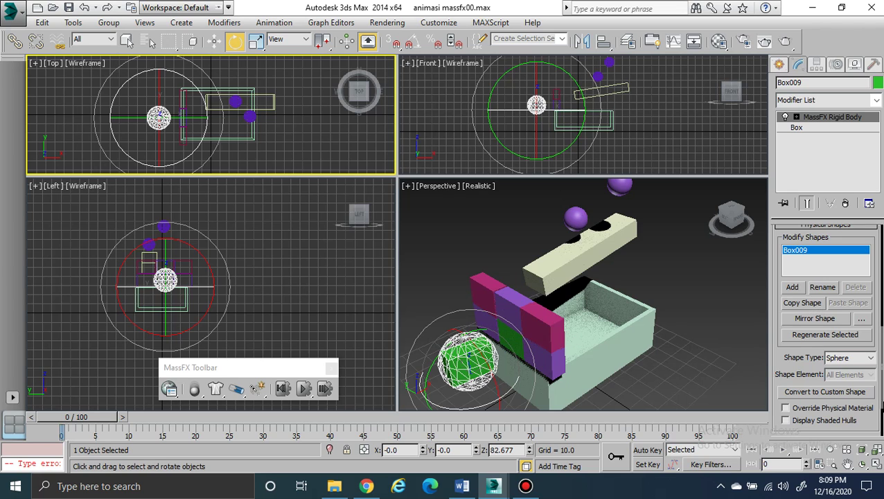
pyautogui.click(867, 358)
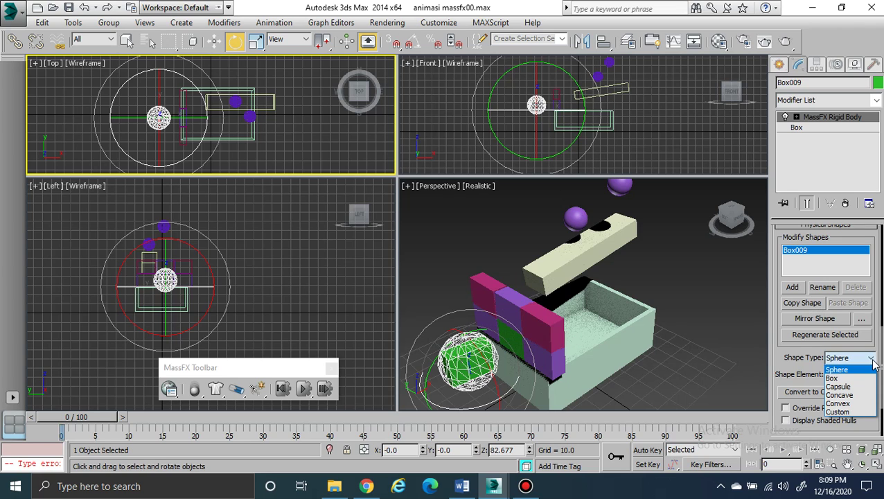
pyautogui.click(857, 379)
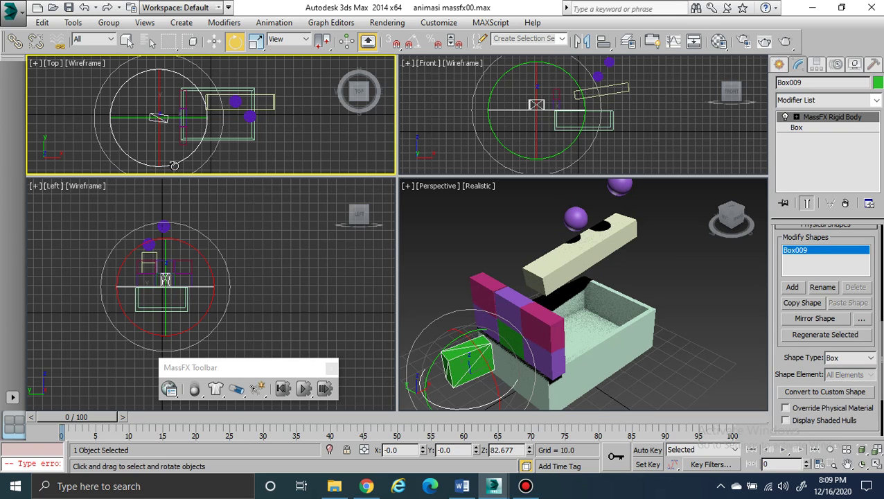
pyautogui.moveTo(173, 165); pyautogui.dragTo(168, 183)
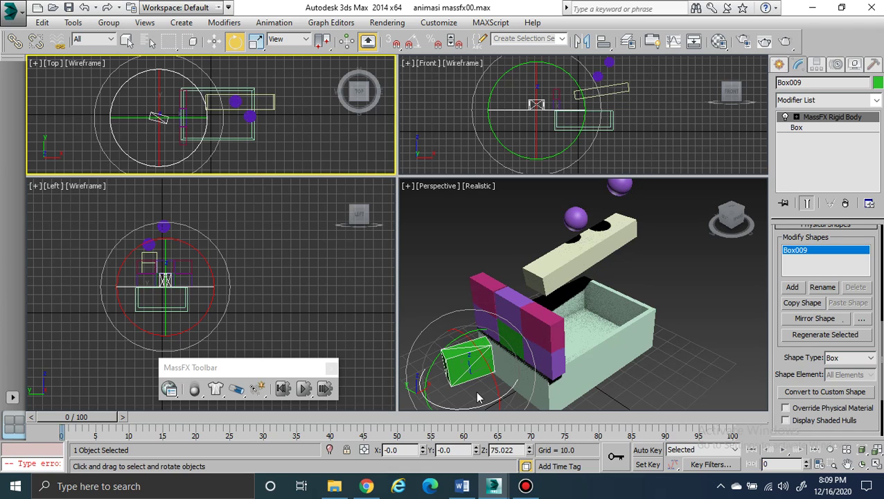
# Raise the copied green block slightly to a Z of about 30.3 and set it as a kinematic rigid body.
pyautogui.click(214, 41)
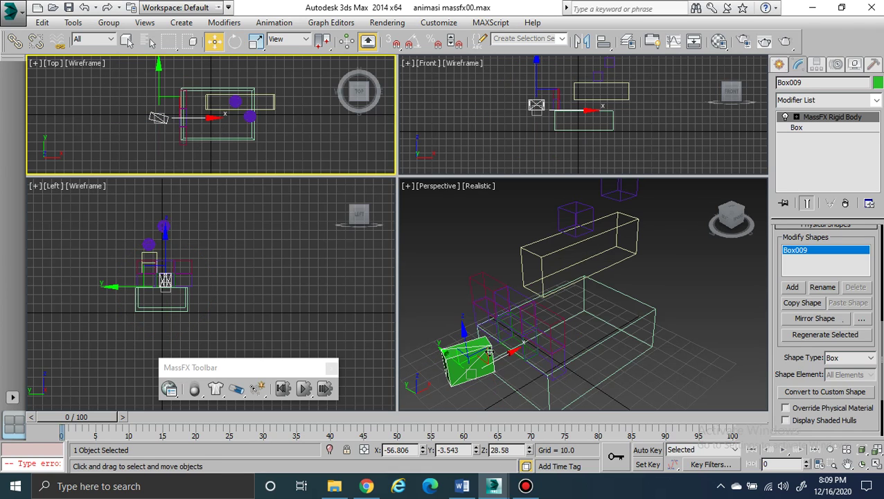
pyautogui.click(534, 81)
pyautogui.moveTo(536, 79); pyautogui.dragTo(536, 76)
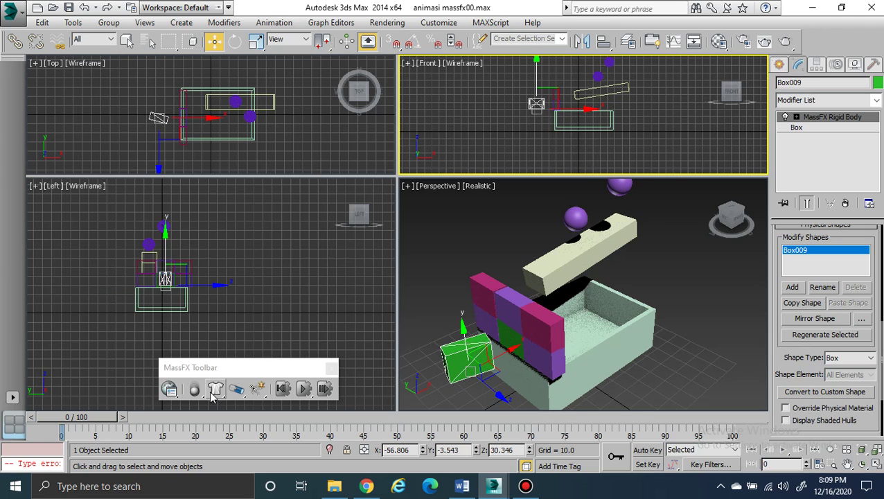
pyautogui.click(195, 390)
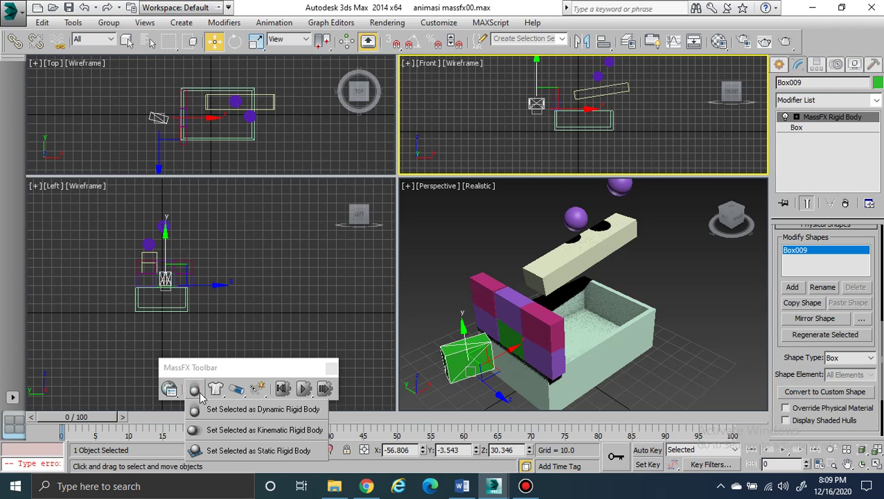
pyautogui.click(229, 430)
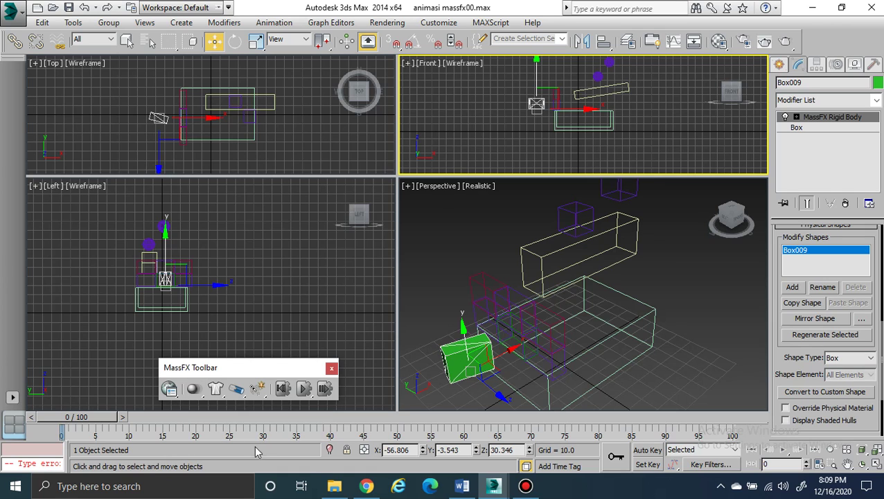
# Turn on Auto Key at frame 0 and move the green copy away from the wall to about X -145, Y 24.9.
pyautogui.click(645, 450)
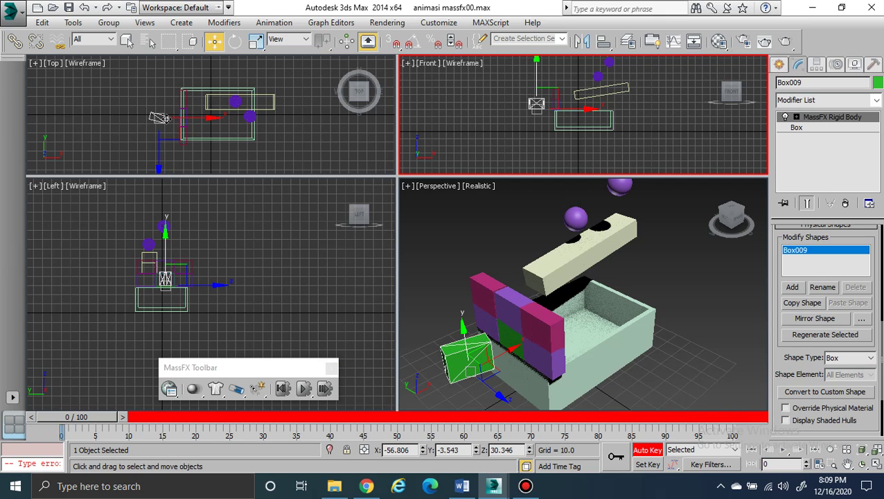
pyautogui.click(160, 118)
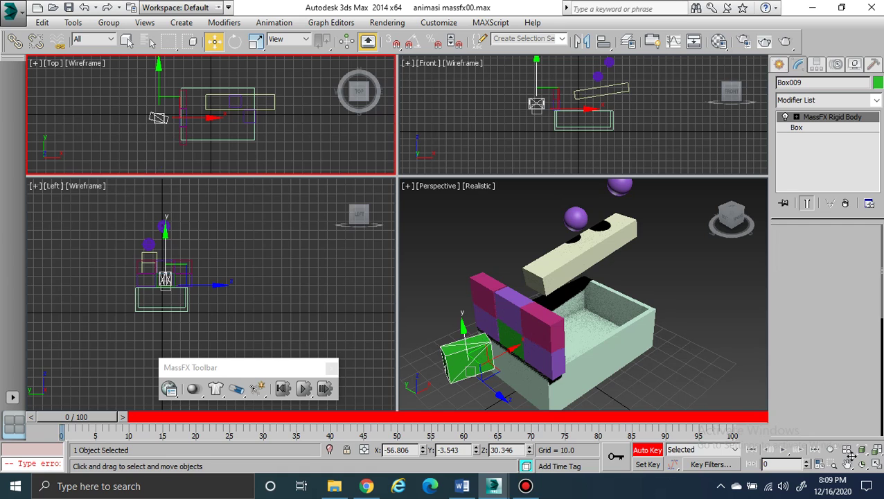
pyautogui.hotkey('alt', 'w')
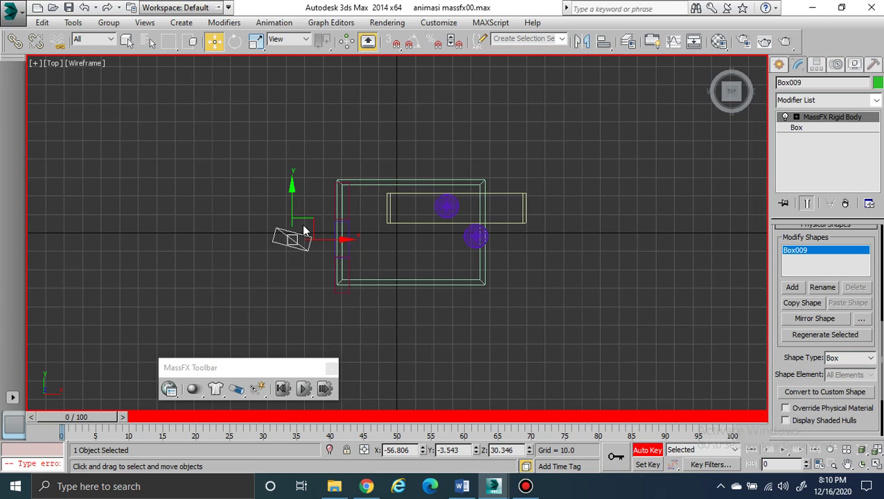
pyautogui.moveTo(294, 206); pyautogui.dragTo(139, 211)
pyautogui.moveTo(127, 181); pyautogui.dragTo(128, 157)
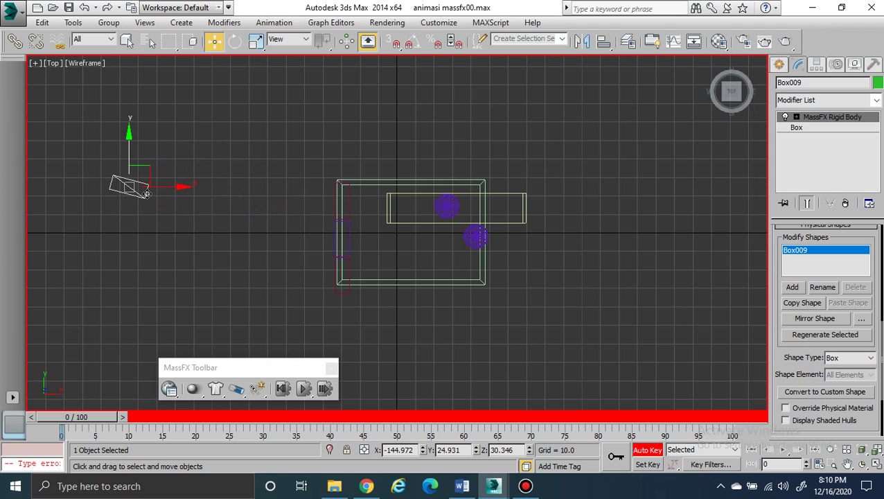
# At frame 30, move the green copy into the block wall to about X -32.3, Y -8.5.
pyautogui.moveTo(106, 421); pyautogui.dragTo(293, 442)
pyautogui.press('w')
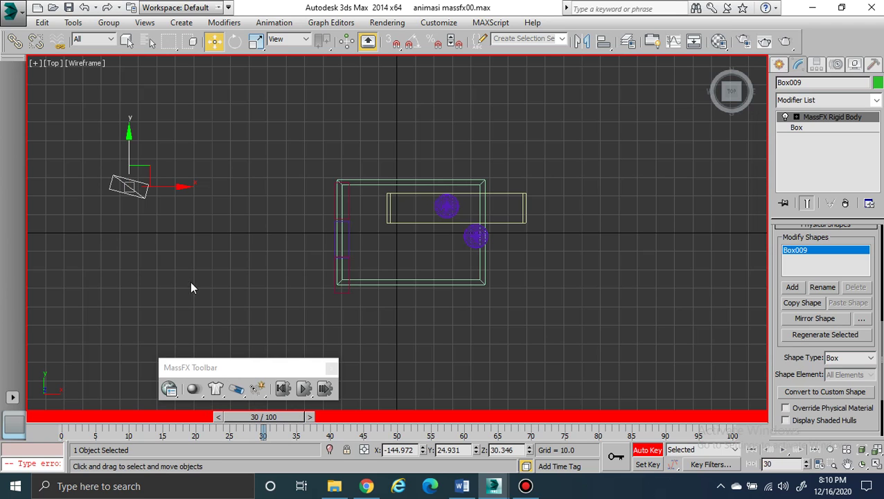
pyautogui.moveTo(175, 185); pyautogui.dragTo(350, 186)
pyautogui.moveTo(304, 160); pyautogui.dragTo(368, 239)
pyautogui.moveTo(338, 201); pyautogui.dragTo(338, 210)
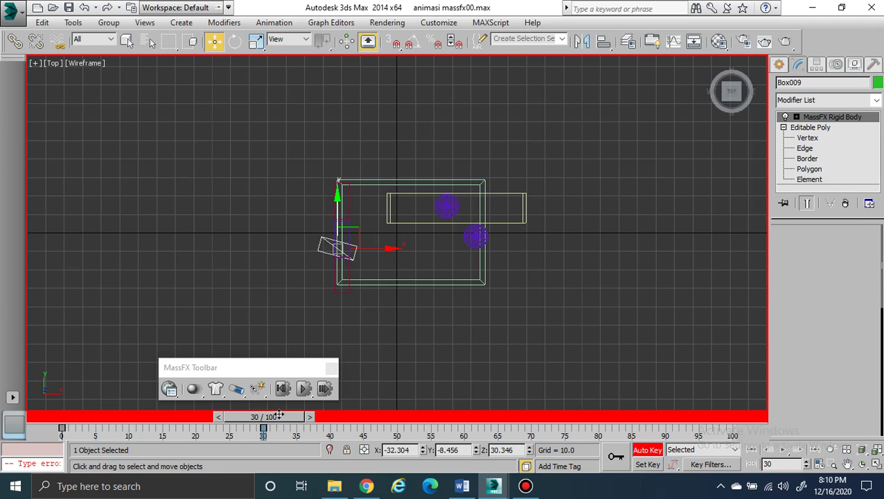
# Go to frame 50 and try to select the green copy among the overlapping objects.
pyautogui.moveTo(278, 416); pyautogui.dragTo(416, 426)
pyautogui.press('w')
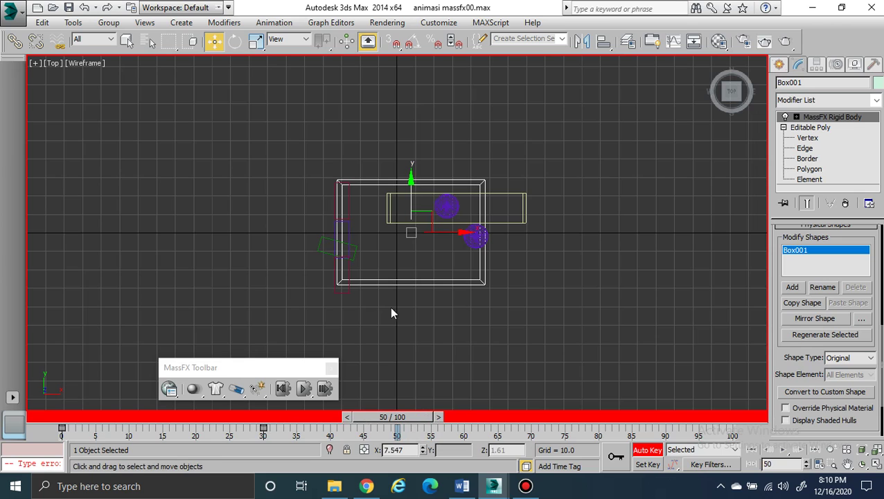
pyautogui.click(316, 257)
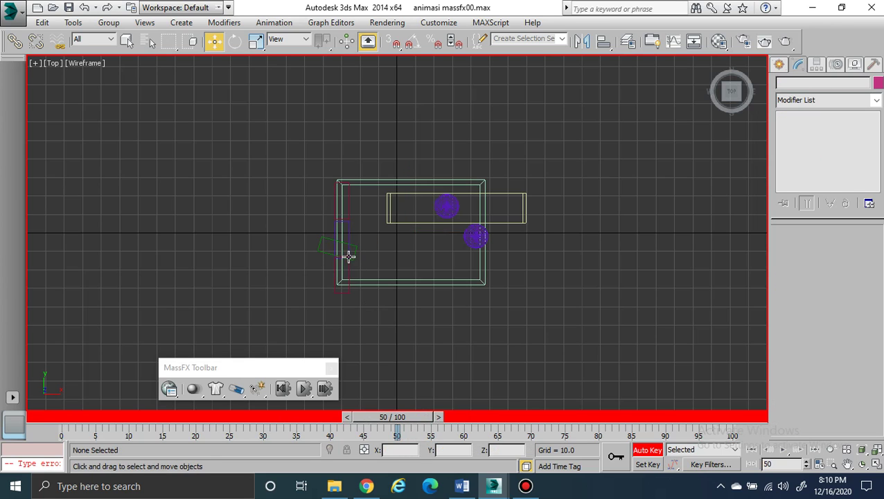
pyautogui.click(342, 244)
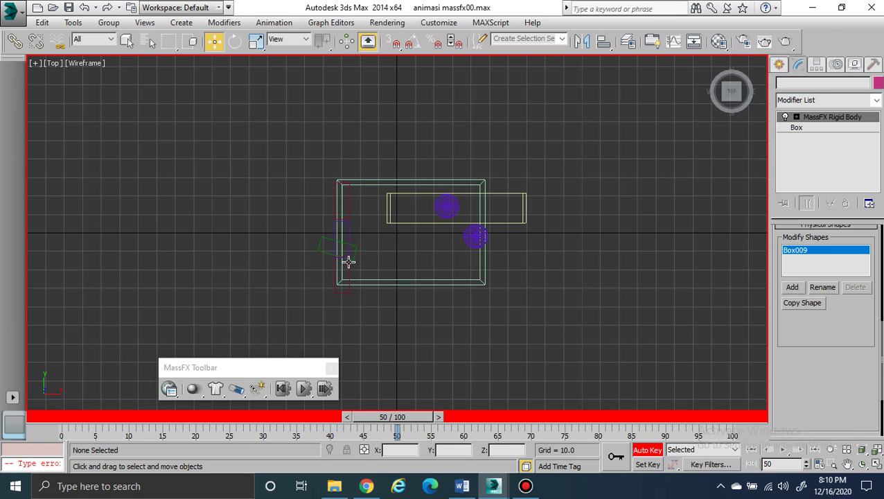
pyautogui.click(348, 256)
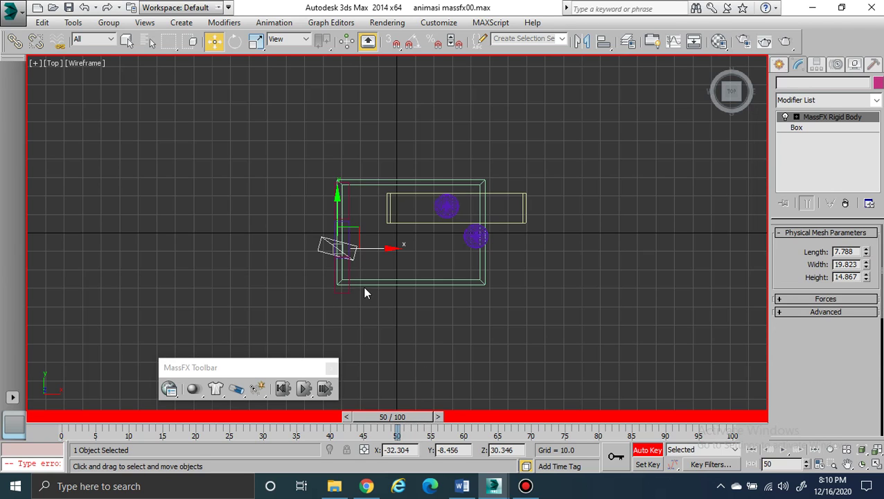
pyautogui.click(364, 374)
# Scrub the timeline back to frame 10 to review the green copy's movement.
pyautogui.moveTo(407, 424); pyautogui.dragTo(274, 424)
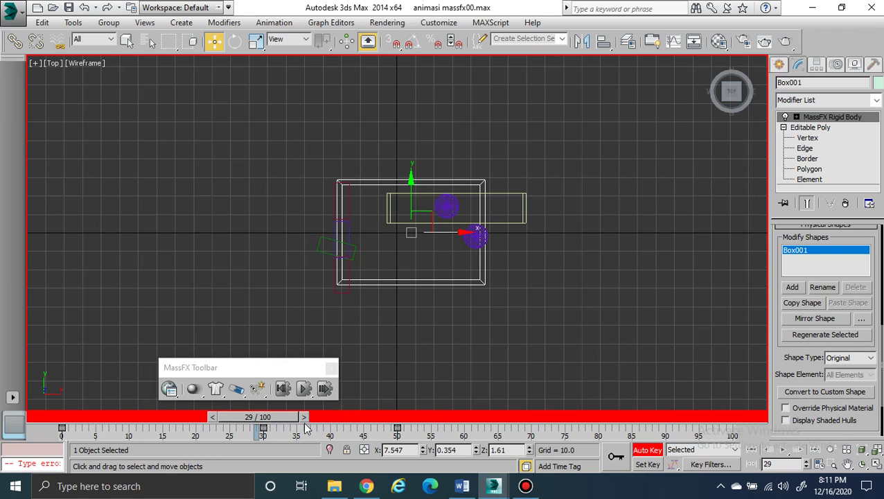
pyautogui.moveTo(279, 423); pyautogui.dragTo(162, 440)
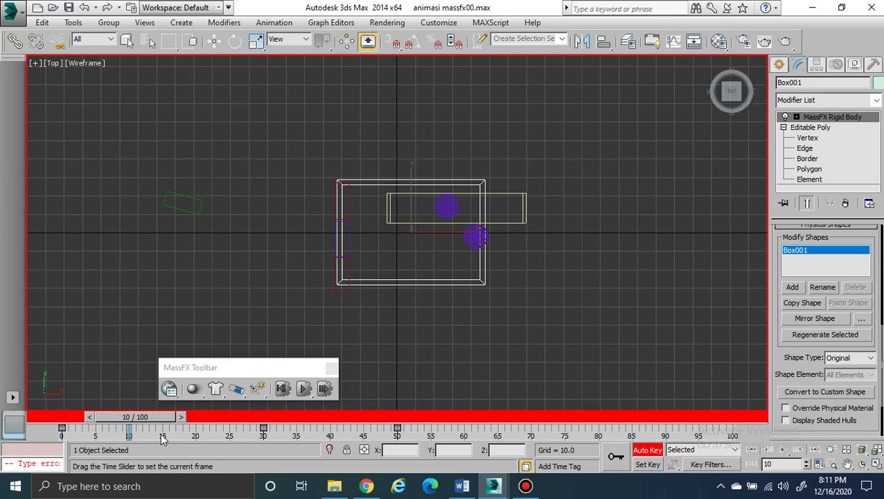
pyautogui.press('w')
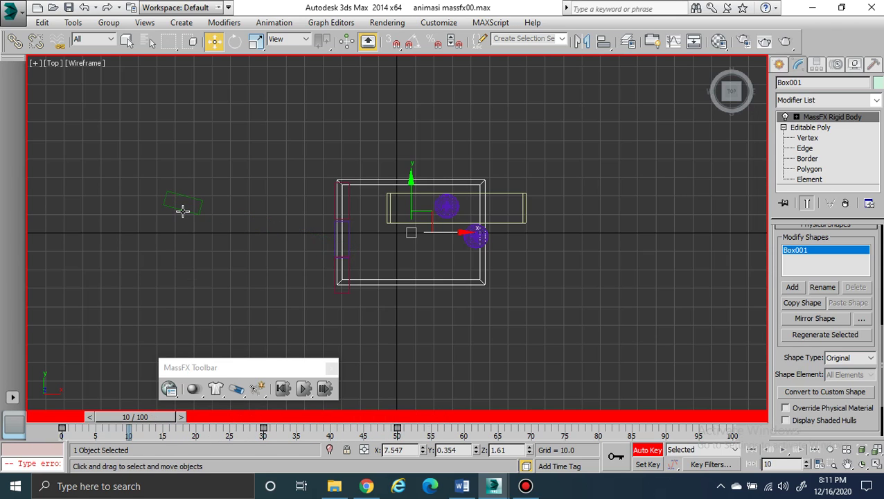
pyautogui.hotkey('ctrl', 'z')
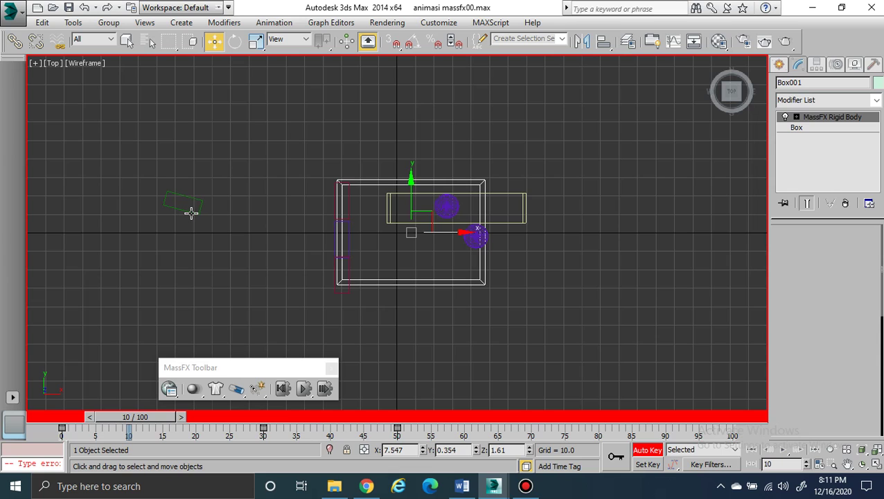
# Select the green copy and, at frame 50, move it past the container to about X 122.7, Y -40.4.
pyautogui.click(193, 206)
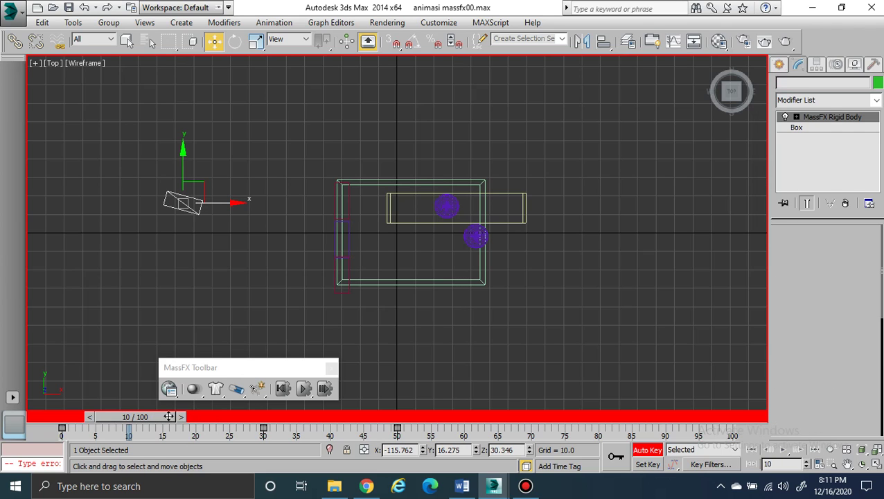
pyautogui.moveTo(167, 418); pyautogui.dragTo(212, 417)
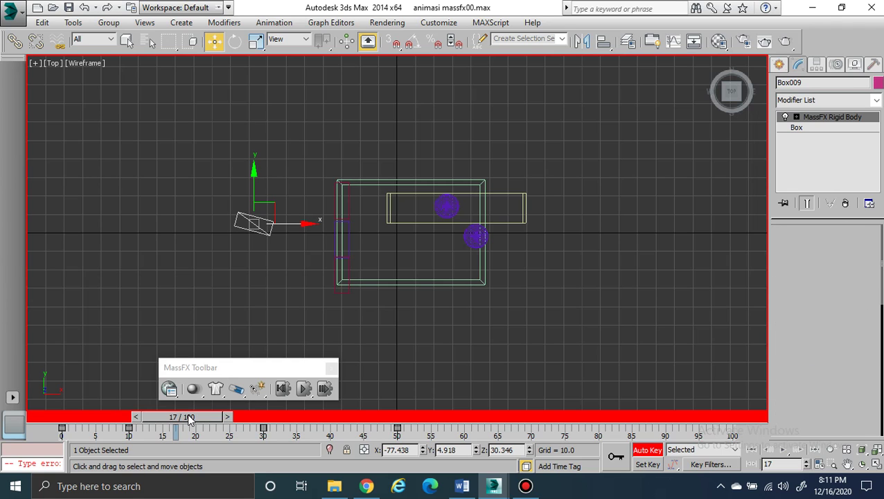
pyautogui.moveTo(191, 419); pyautogui.dragTo(404, 417)
pyautogui.press('w')
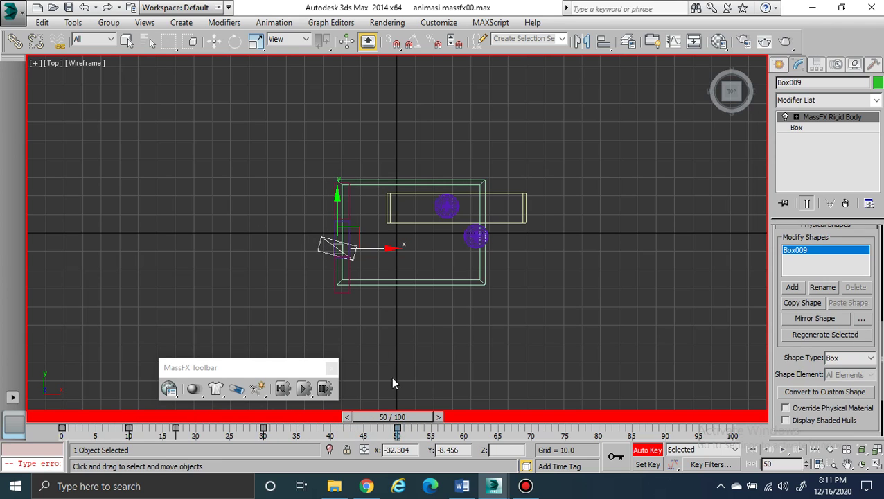
pyautogui.moveTo(383, 250); pyautogui.dragTo(669, 249)
pyautogui.moveTo(624, 205); pyautogui.dragTo(625, 265)
# Delete all of the green copy's keys at frame 10.
pyautogui.moveTo(406, 425); pyautogui.dragTo(162, 419)
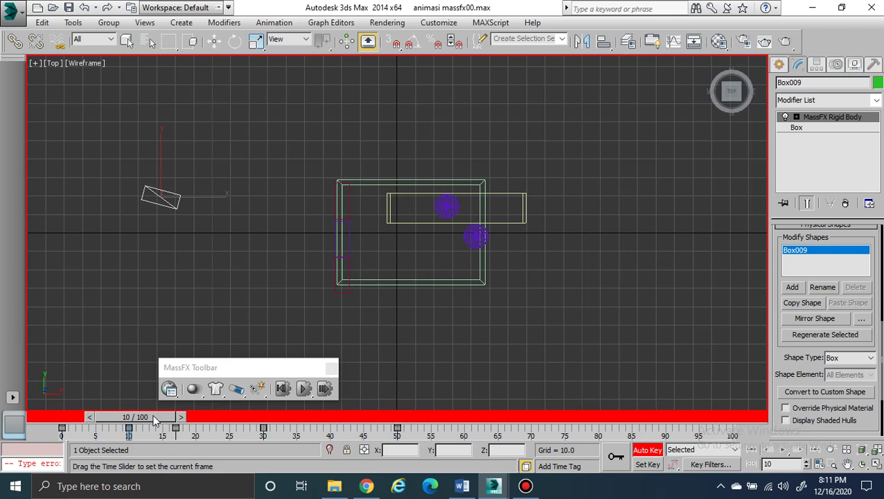
pyautogui.press('w')
pyautogui.rightClick(128, 429)
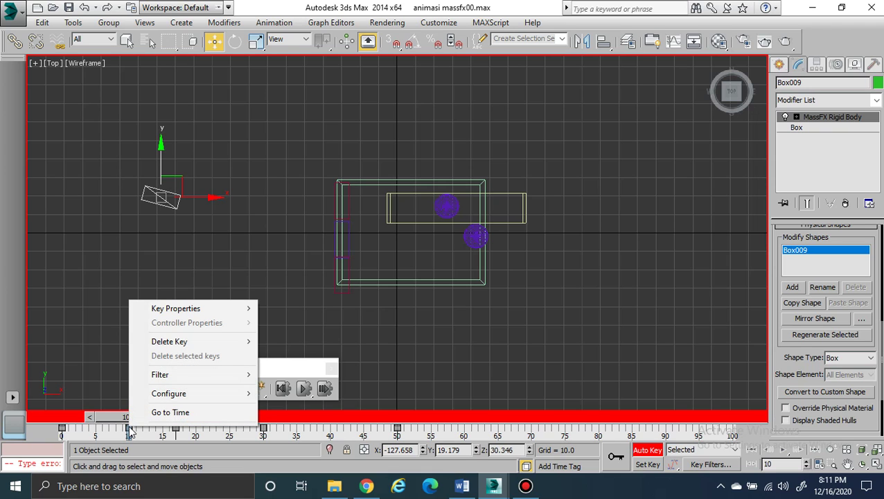
pyautogui.moveTo(182, 341)
pyautogui.click(288, 346)
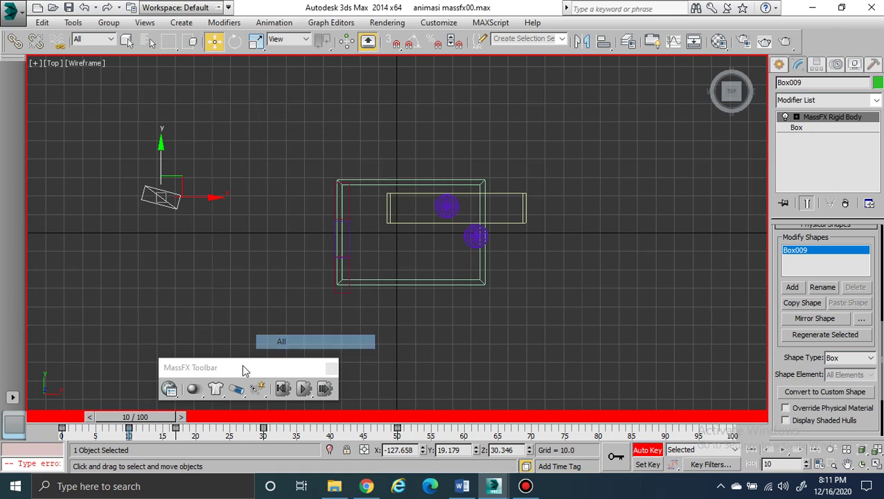
# Delete all of the green copy's keys at frame 17.
pyautogui.moveTo(175, 422); pyautogui.dragTo(211, 431)
pyautogui.press('w')
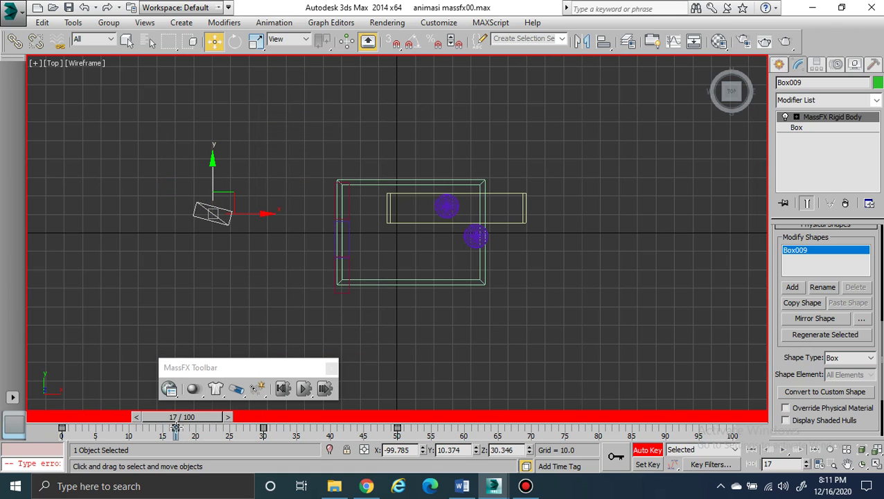
pyautogui.rightClick(178, 423)
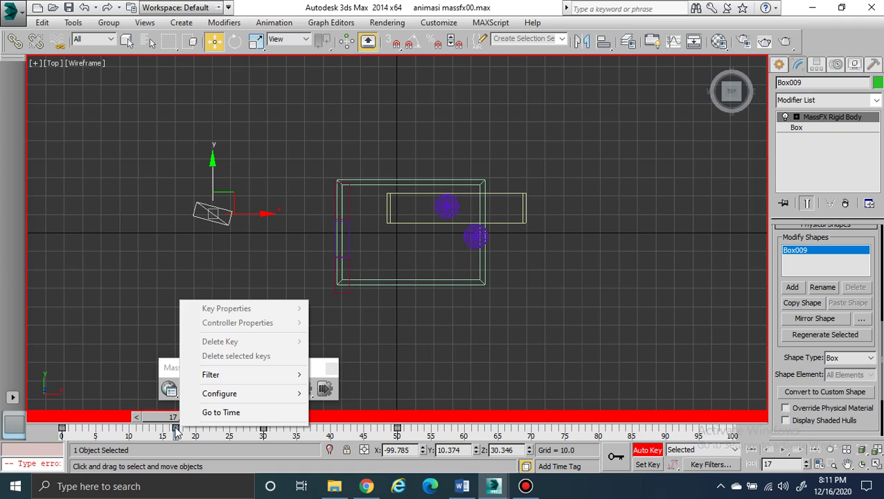
pyautogui.rightClick(178, 430)
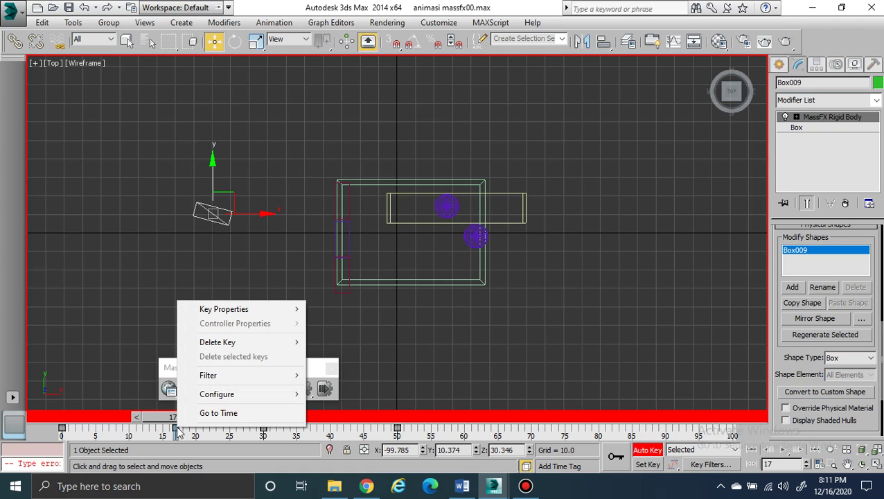
pyautogui.moveTo(227, 342)
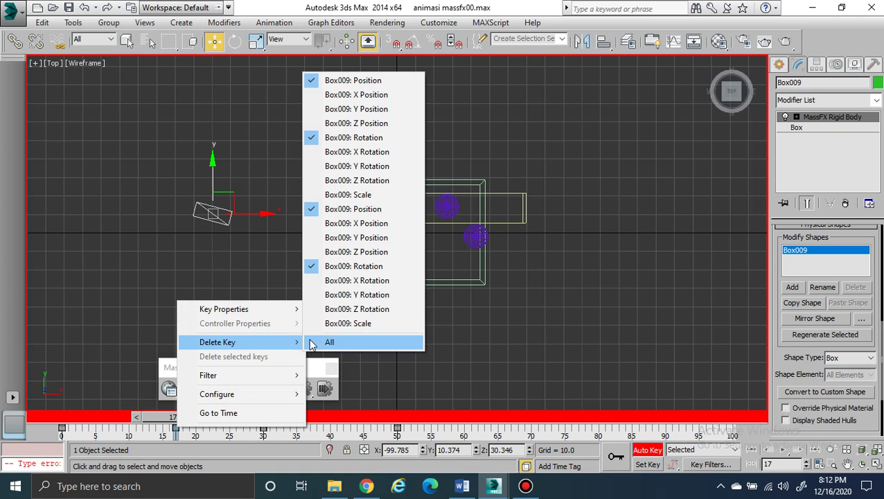
pyautogui.click(339, 342)
# At frame 50, lower the green copy along Y to about -49.8 and turn off Auto Key.
pyautogui.moveTo(220, 417); pyautogui.dragTo(421, 442)
pyautogui.press('w')
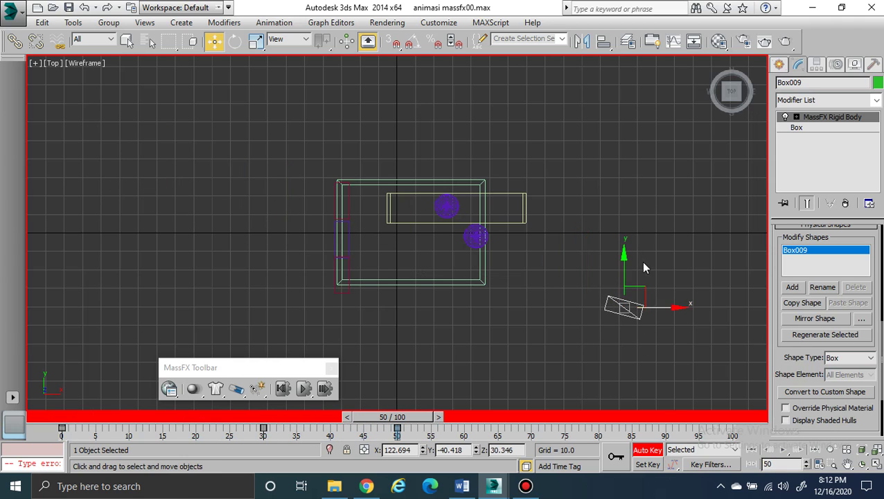
pyautogui.moveTo(625, 266); pyautogui.dragTo(625, 281)
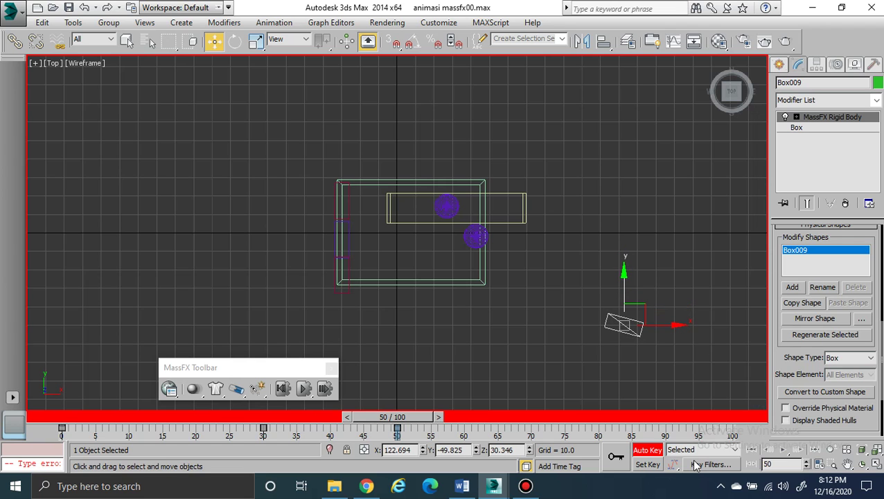
pyautogui.click(647, 451)
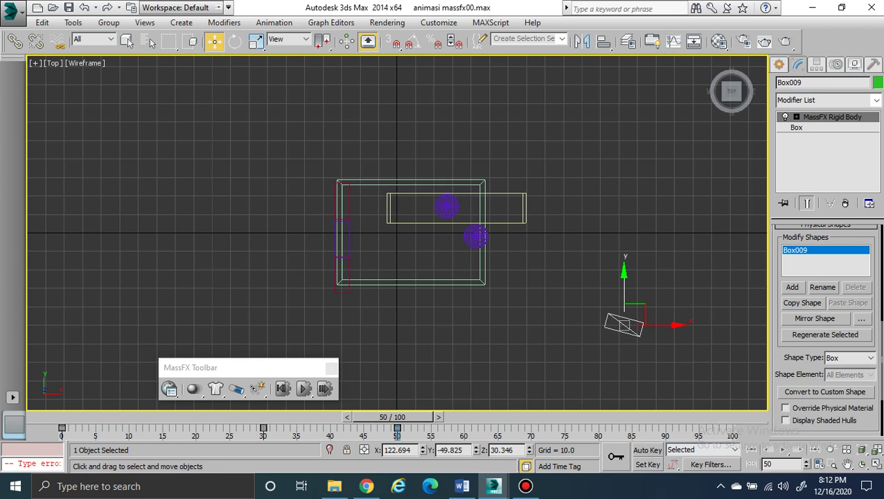
# Run the MassFX simulation in the Perspective view with all four viewports shown, and reset it to frame 0.
pyautogui.click(870, 464)
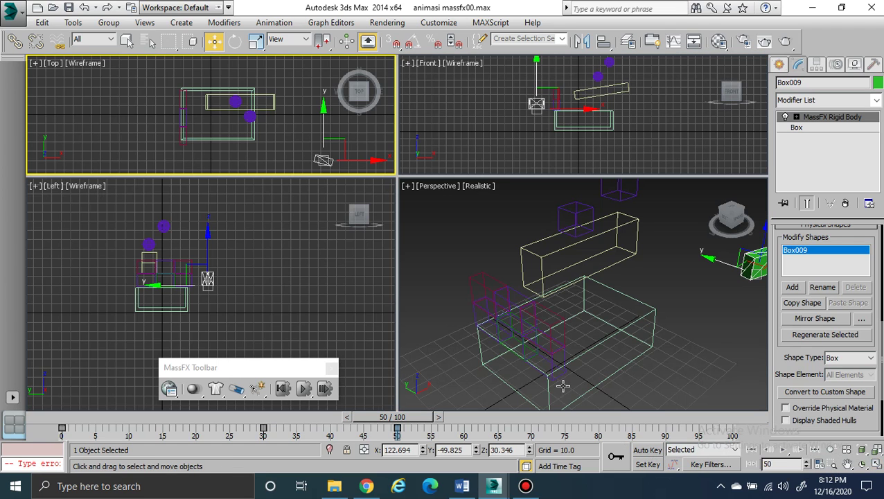
pyautogui.rightClick(481, 392)
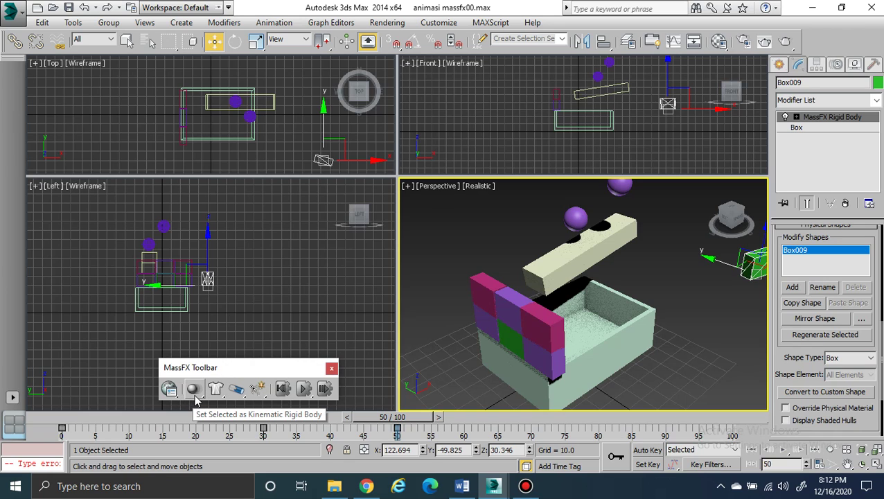
pyautogui.click(195, 395)
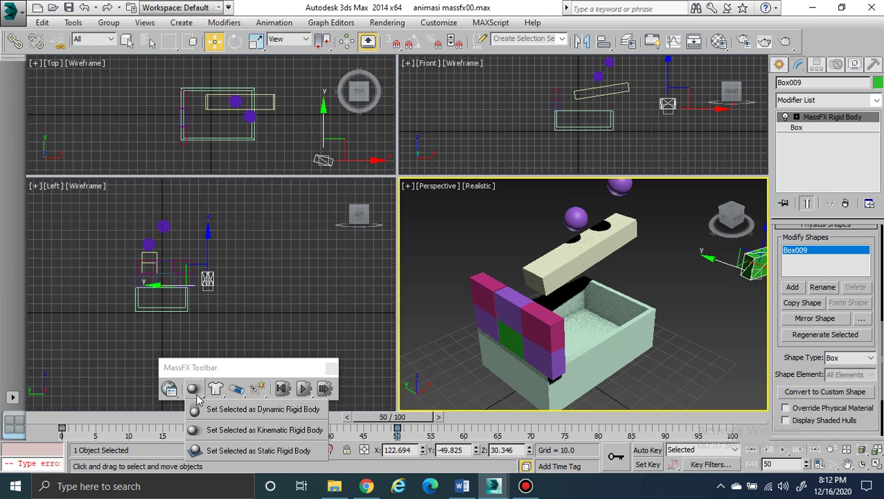
pyautogui.click(228, 373)
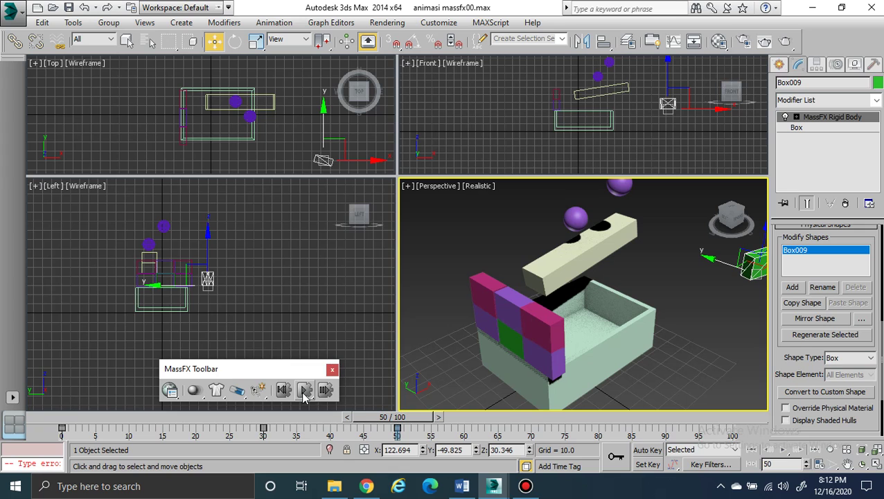
pyautogui.click(304, 392)
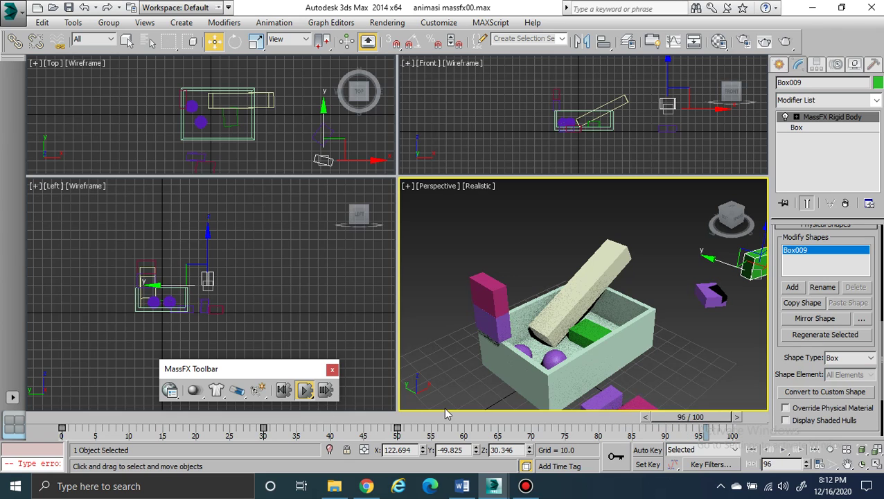
pyautogui.click(286, 391)
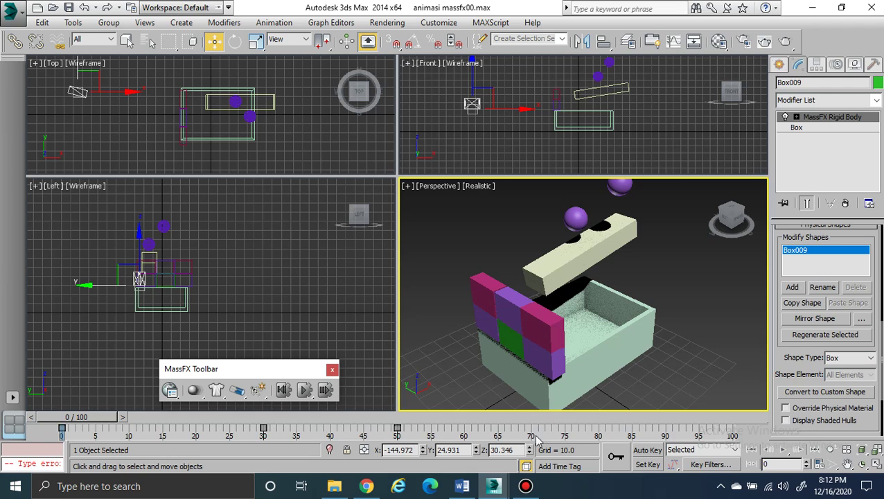
# Turn on Auto Key and shift the green copy's last keyframe to frame 40.
pyautogui.click(647, 450)
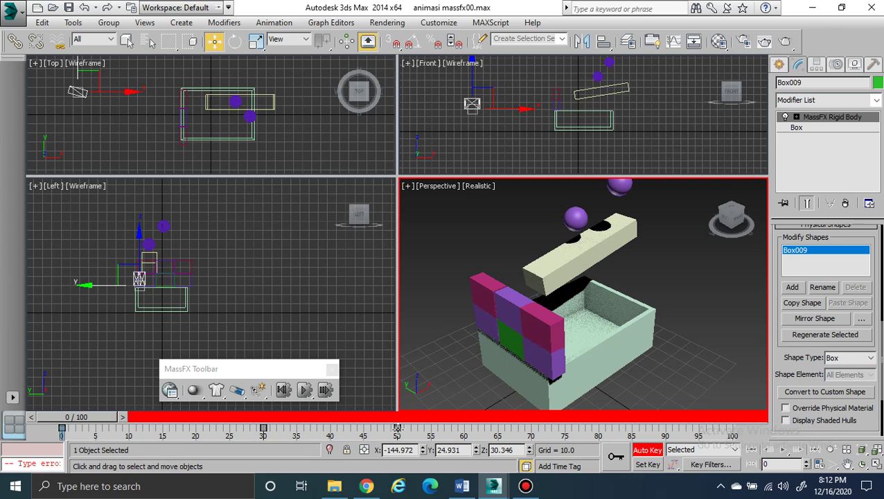
pyautogui.moveTo(396, 428); pyautogui.dragTo(330, 435)
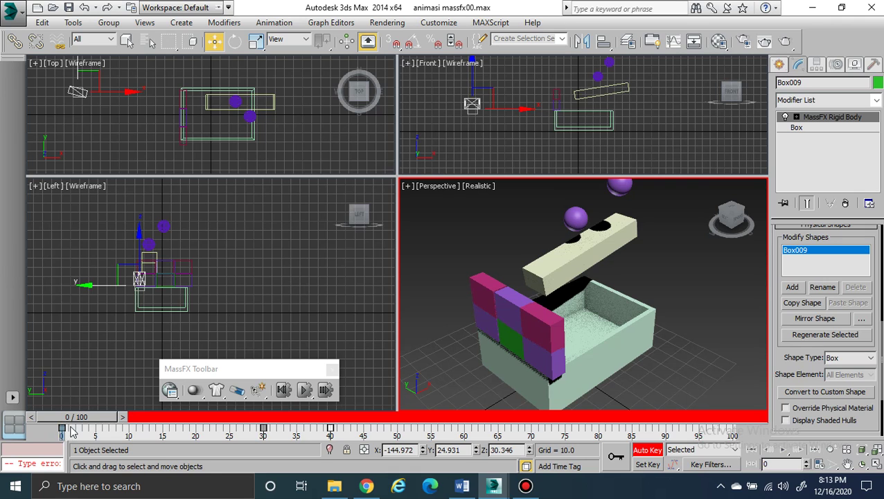
# At frame 20 with Auto Key on, move the green copy in the Top view to about X -174.3, Y 33.3.
pyautogui.moveTo(78, 418); pyautogui.dragTo(201, 419)
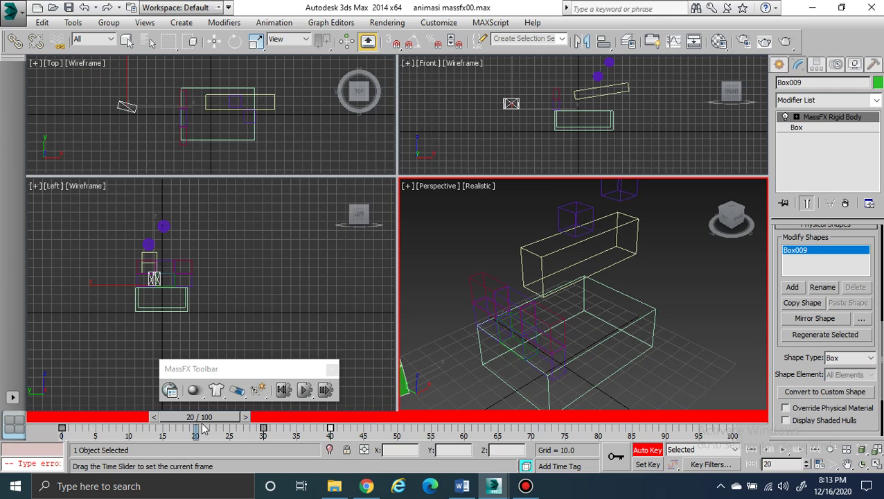
pyautogui.press('w')
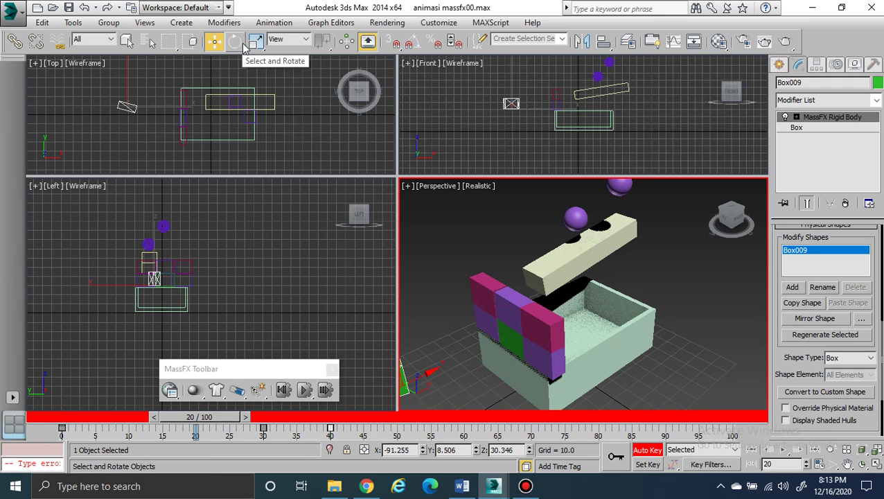
pyautogui.click(126, 105)
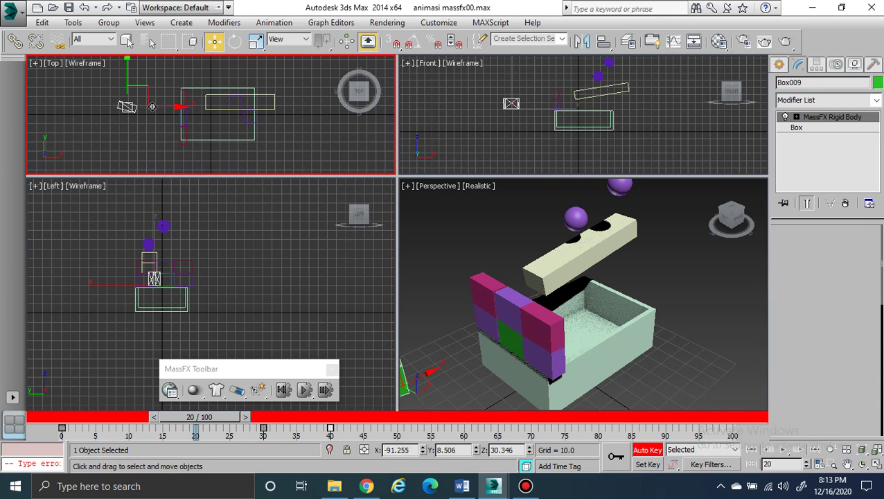
pyautogui.moveTo(142, 106); pyautogui.dragTo(94, 105)
pyautogui.click(79, 85)
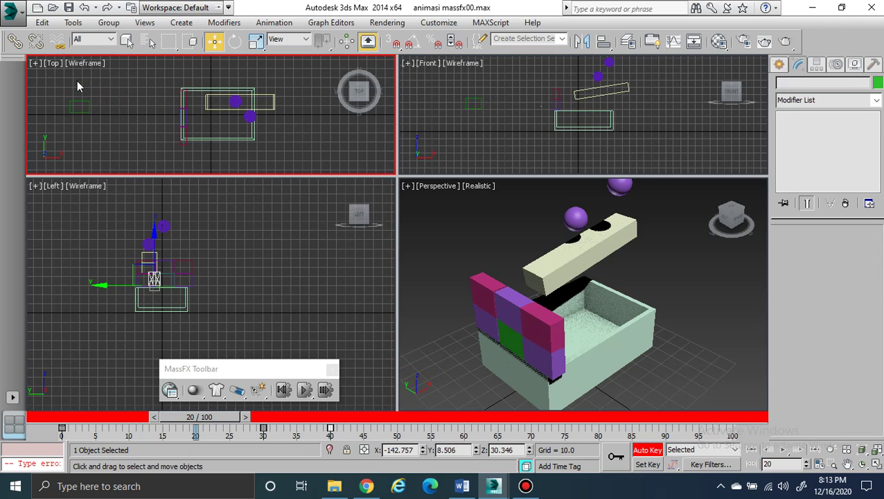
pyautogui.click(78, 104)
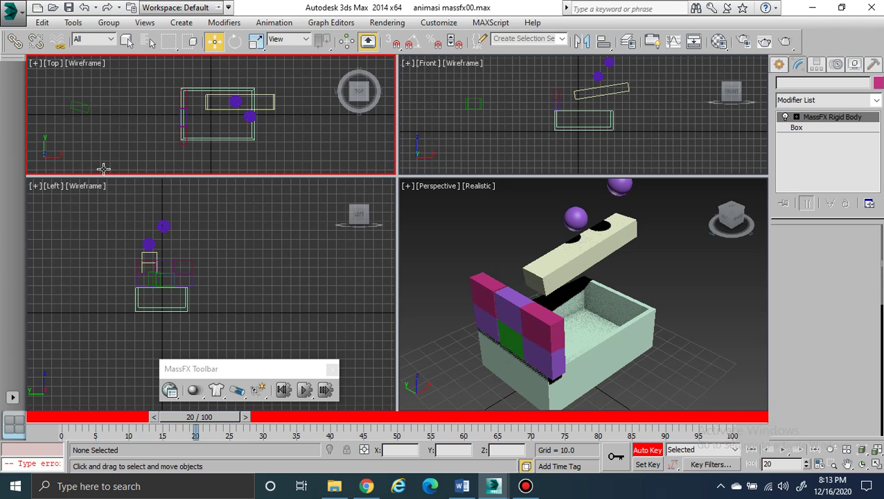
pyautogui.click(79, 106)
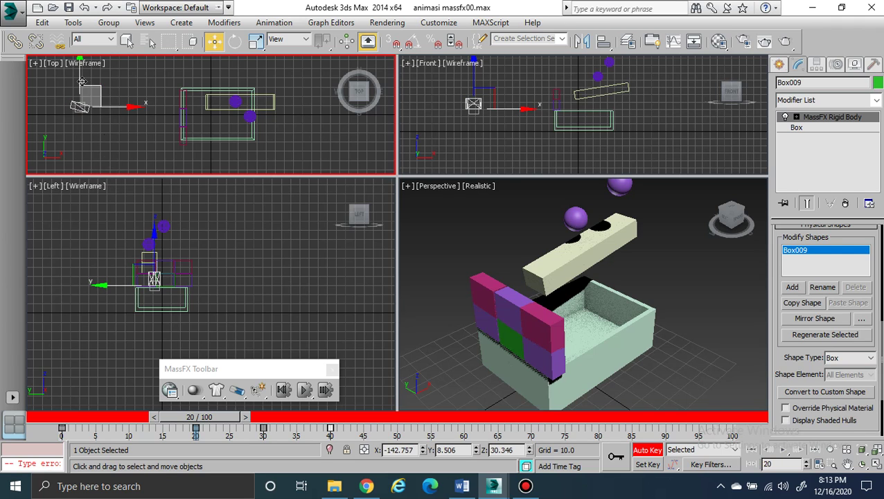
pyautogui.moveTo(80, 84); pyautogui.dragTo(82, 62)
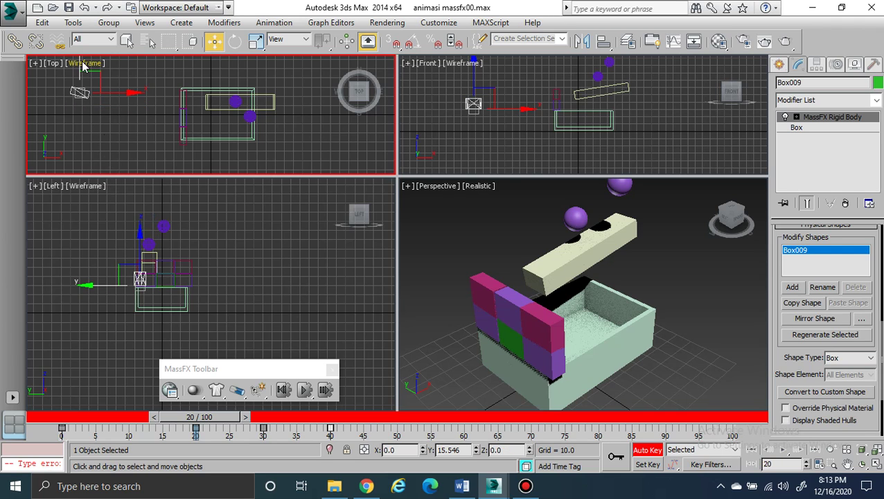
pyautogui.moveTo(128, 83); pyautogui.dragTo(99, 84)
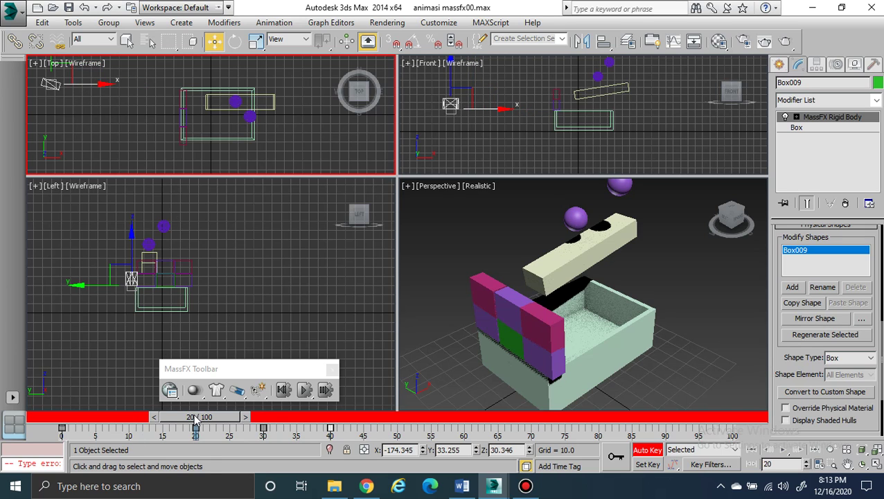
# Scrub the timeline to frame 30, turn off Auto Key, and run and reset the MassFX simulation.
pyautogui.moveTo(195, 419); pyautogui.dragTo(321, 415)
pyautogui.moveTo(205, 416); pyautogui.dragTo(264, 419)
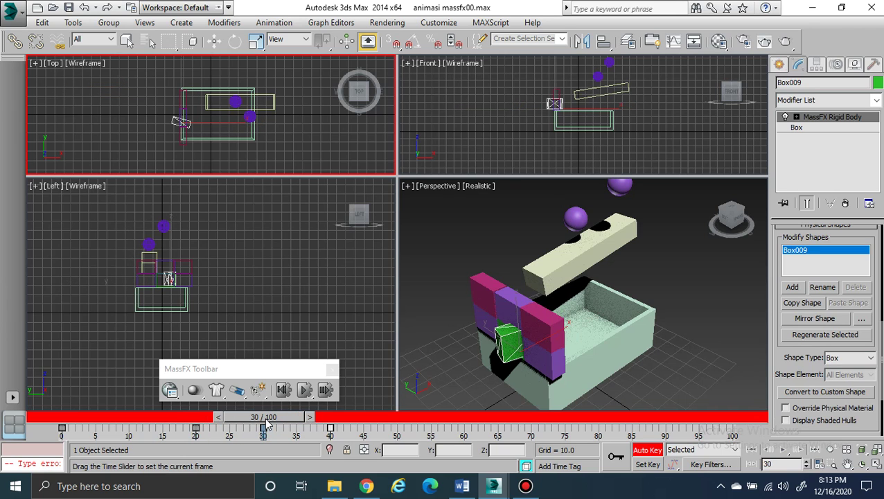
pyautogui.press('w')
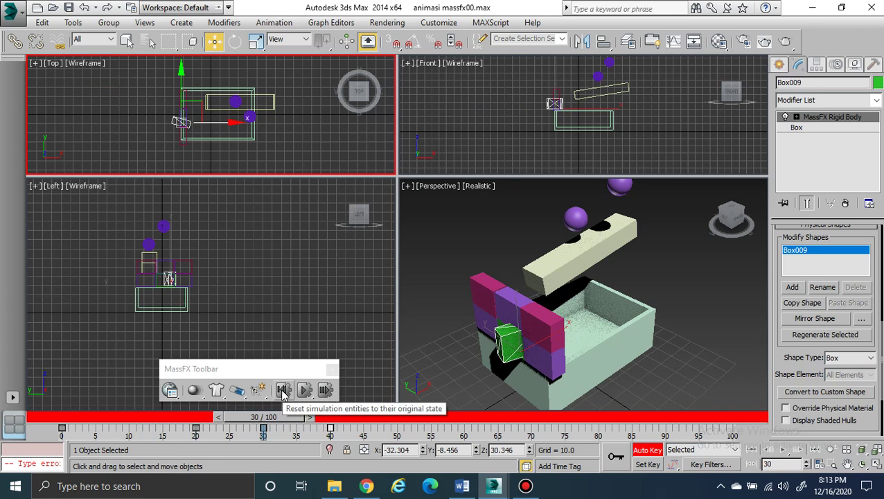
pyautogui.click(637, 450)
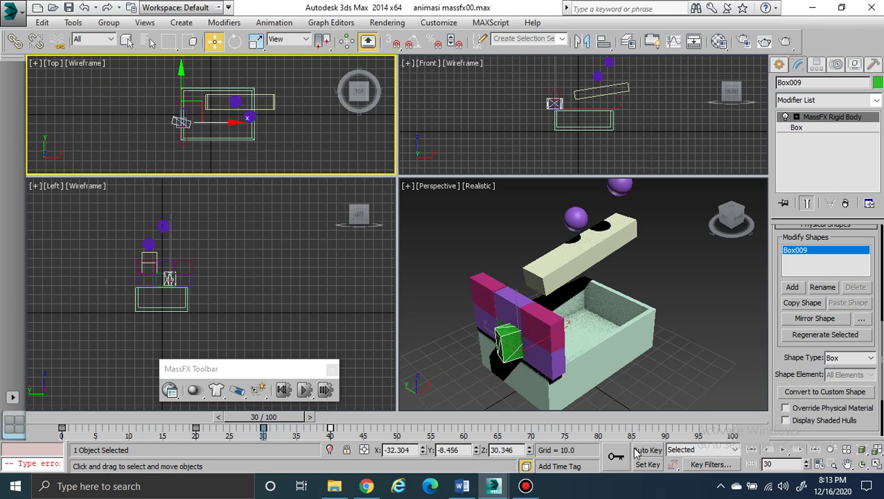
pyautogui.click(282, 390)
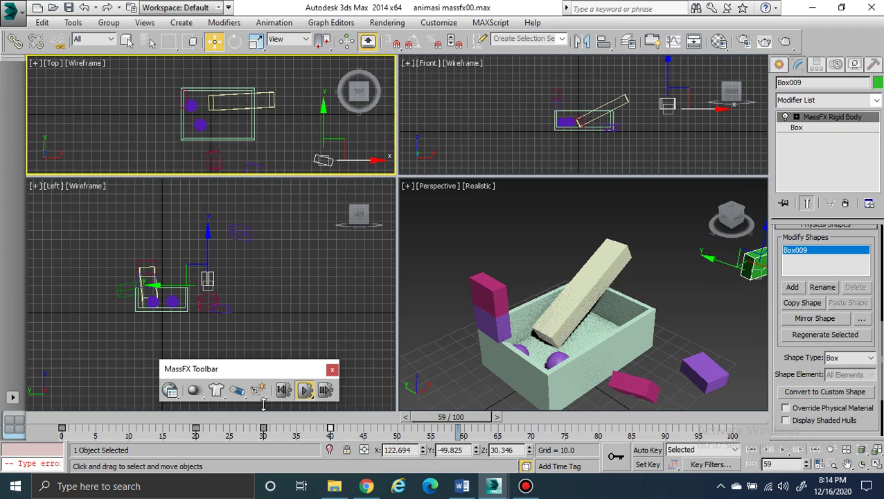
pyautogui.click(283, 395)
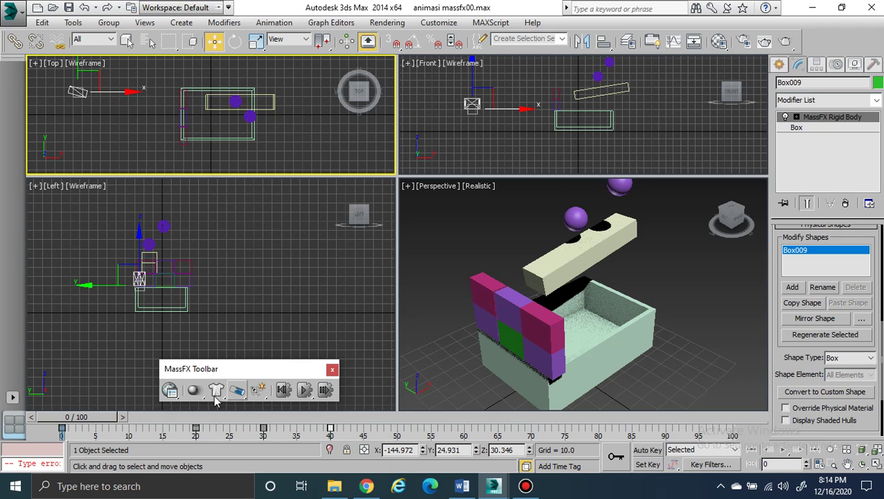
# At frame 30 with Auto Key off, move the green copy along Y to about 2.2, and run and reset the simulation.
pyautogui.moveTo(93, 419); pyautogui.dragTo(290, 431)
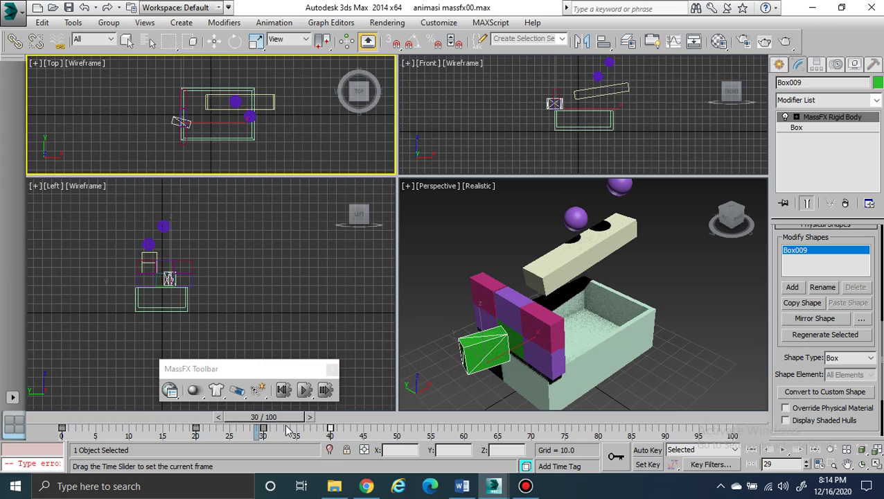
pyautogui.press('w')
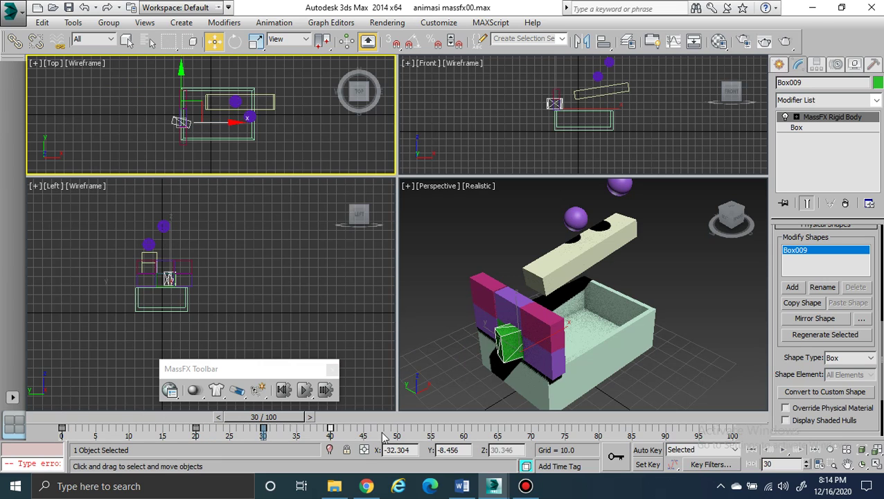
pyautogui.click(643, 450)
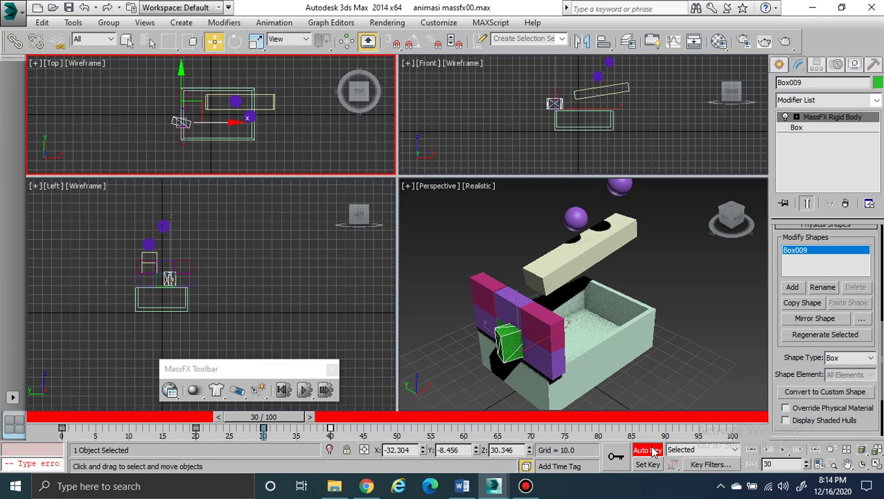
pyautogui.click(191, 126)
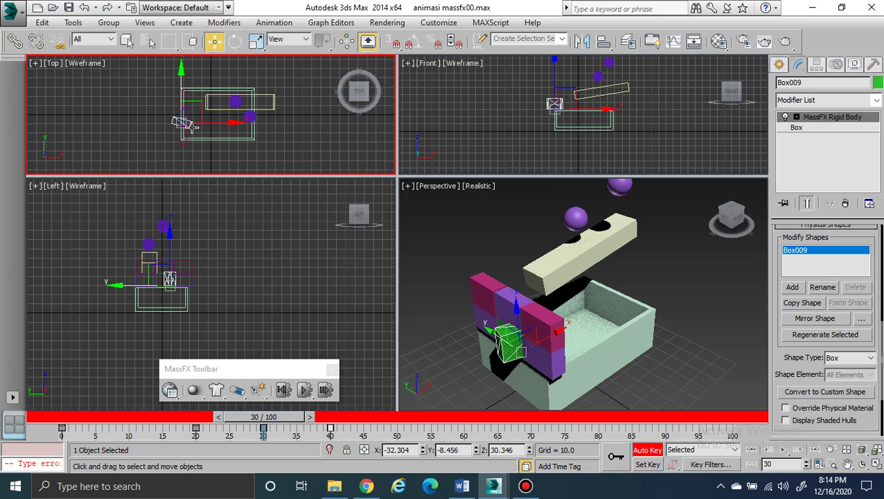
pyautogui.click(642, 450)
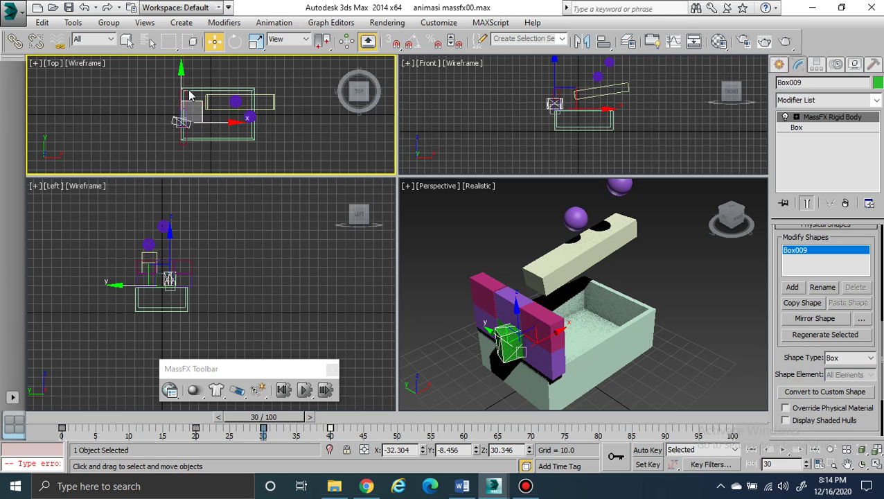
pyautogui.moveTo(182, 82); pyautogui.dragTo(185, 74)
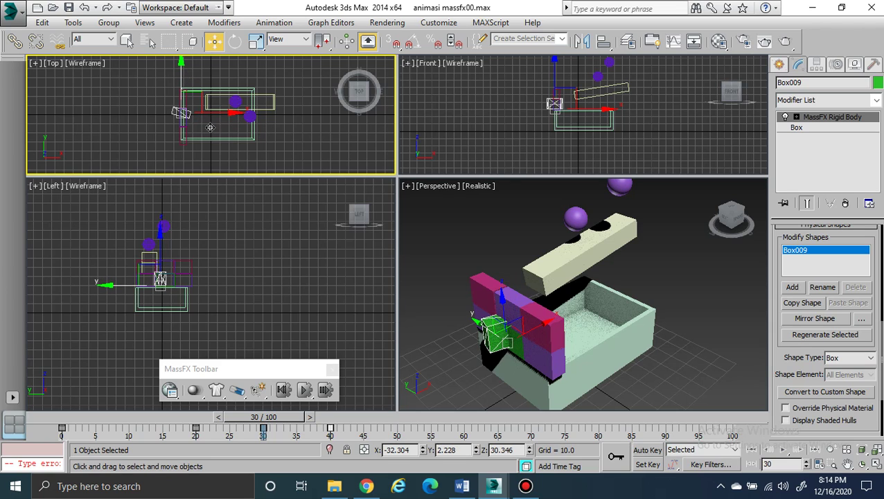
pyautogui.click(304, 389)
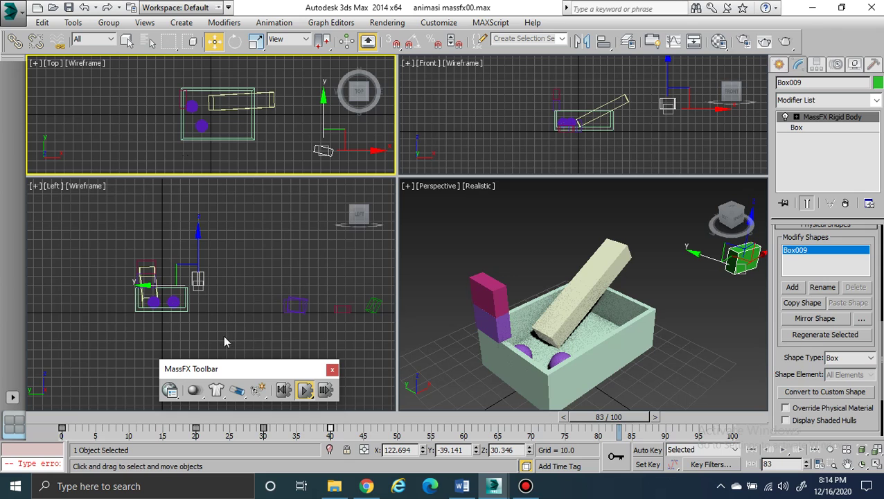
pyautogui.click(284, 390)
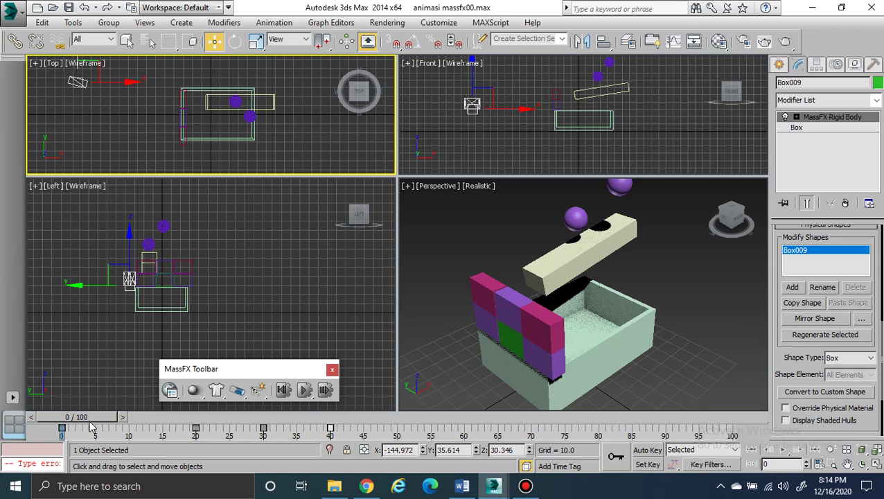
# At frame 30, shift the green copy along Y to about 12.1 without Auto Key, and test the simulation before resetting it.
pyautogui.moveTo(93, 423); pyautogui.dragTo(293, 430)
pyautogui.press('w')
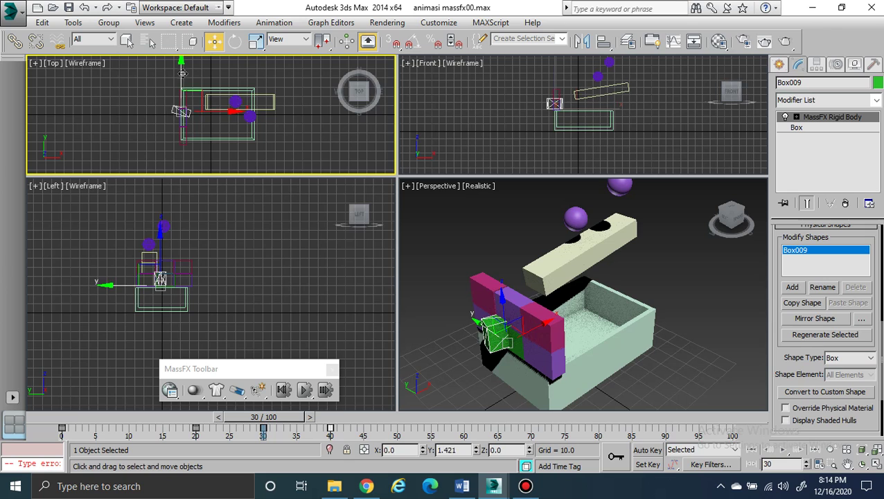
pyautogui.moveTo(182, 112); pyautogui.dragTo(182, 106)
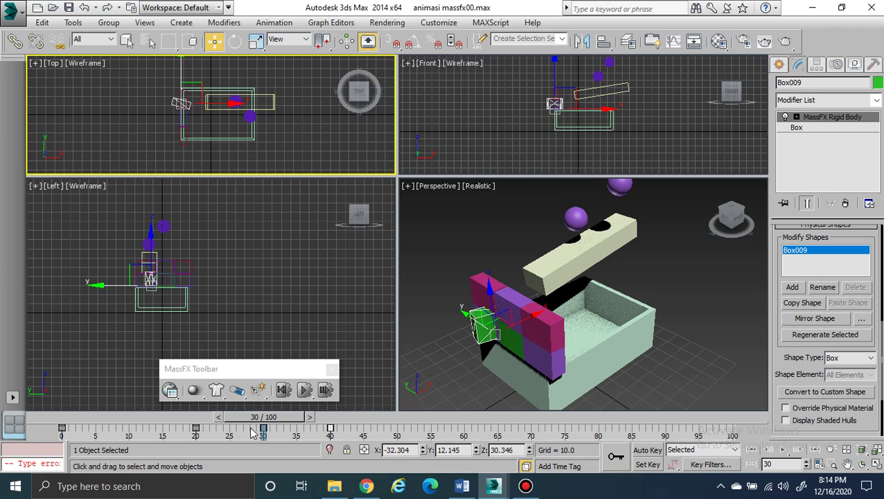
pyautogui.click(305, 390)
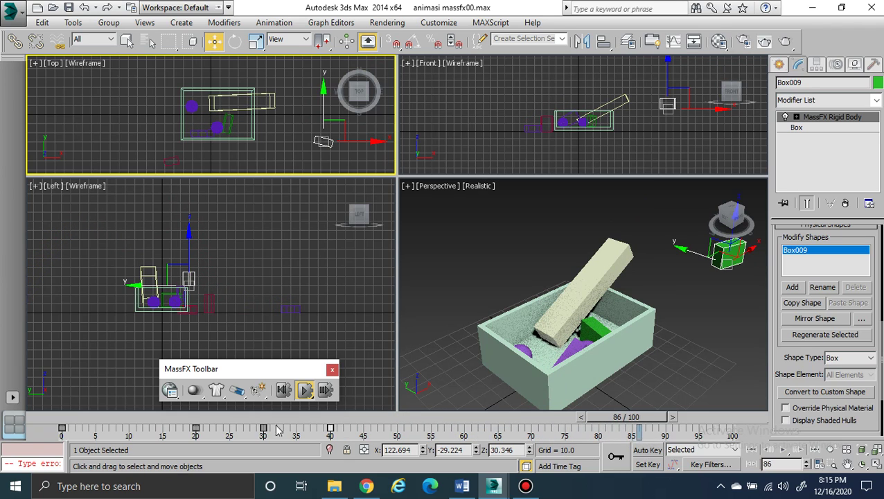
pyautogui.click(282, 389)
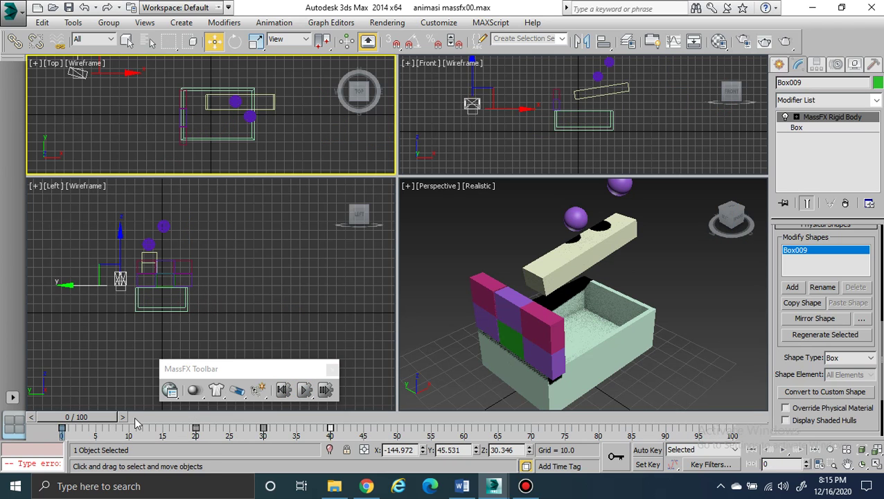
# At frame 40 with Auto Key on, move the green copy in the maximized Top view to about X 291.3, Y -90.0.
pyautogui.moveTo(111, 417); pyautogui.dragTo(370, 419)
pyautogui.press('w')
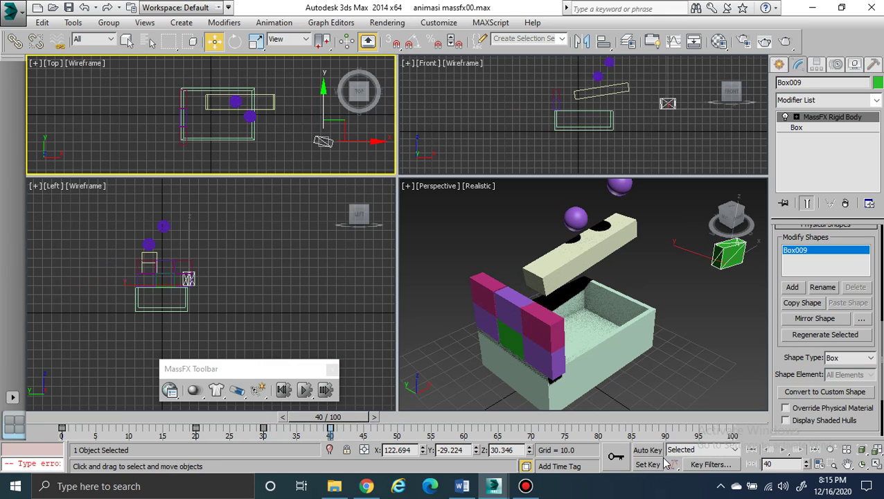
pyautogui.click(646, 449)
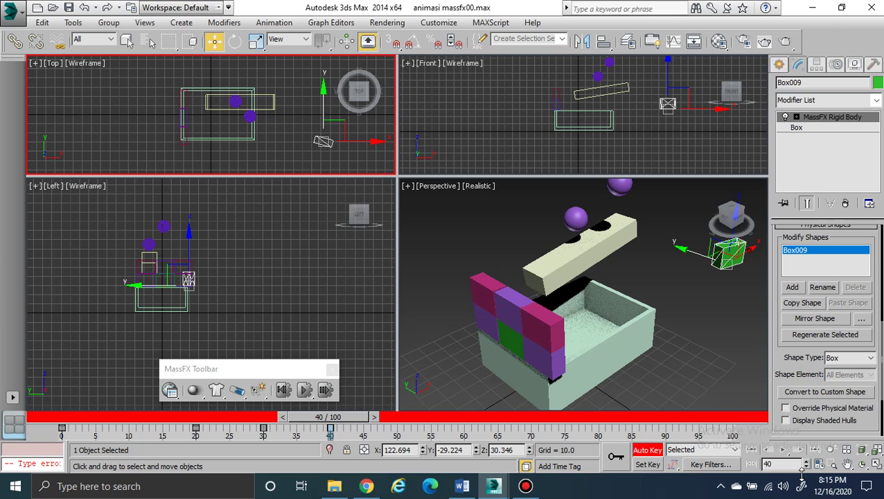
pyautogui.click(875, 464)
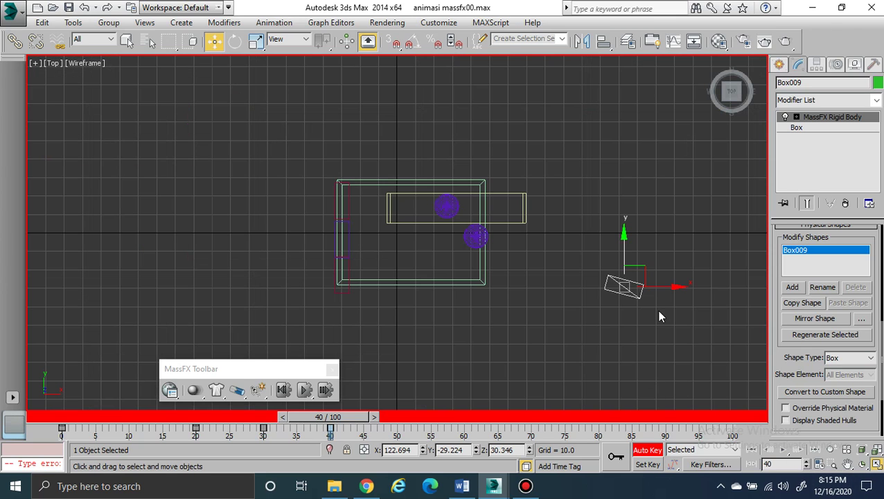
pyautogui.moveTo(657, 288); pyautogui.dragTo(782, 311)
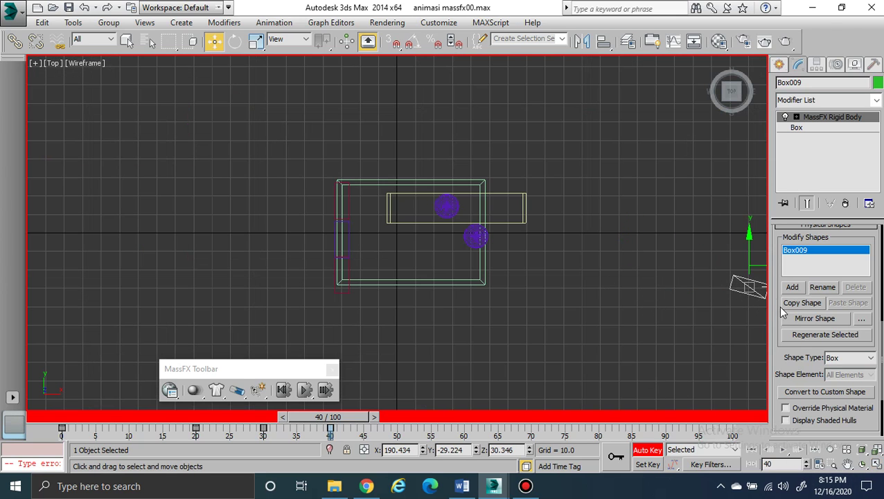
pyautogui.moveTo(690, 329); pyautogui.dragTo(505, 189, button='middle')
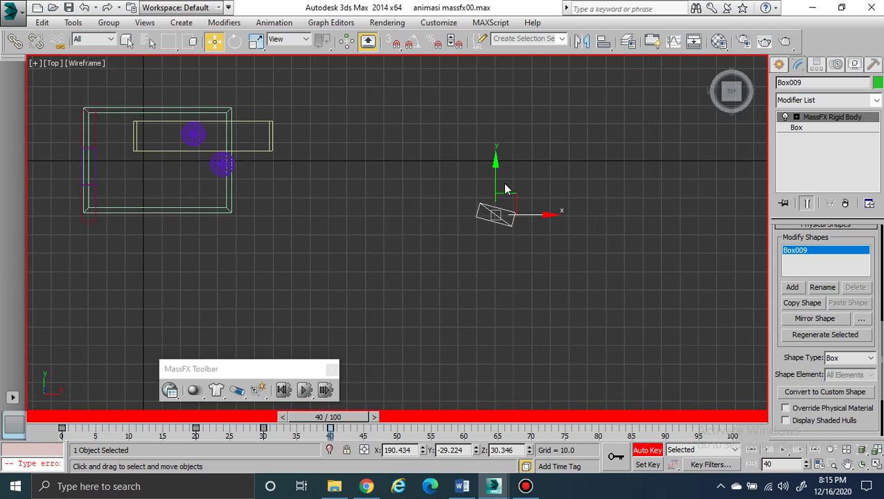
pyautogui.moveTo(497, 173); pyautogui.dragTo(500, 241)
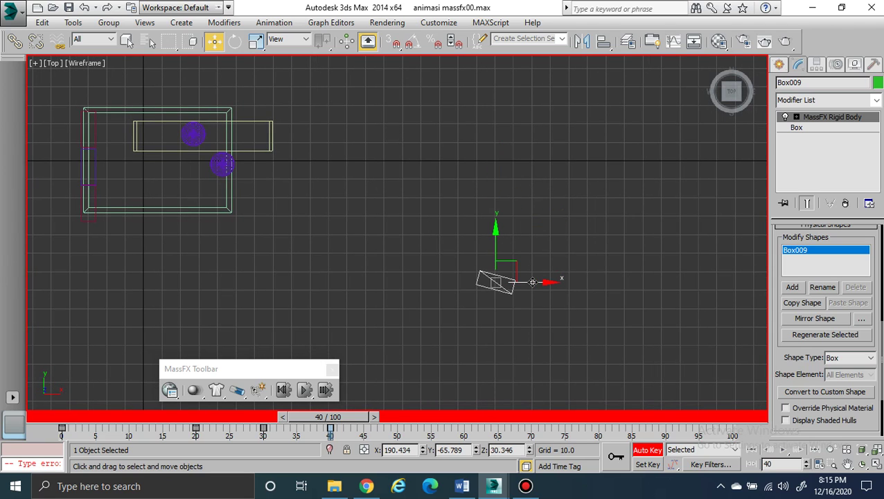
pyautogui.moveTo(532, 282); pyautogui.dragTo(691, 289)
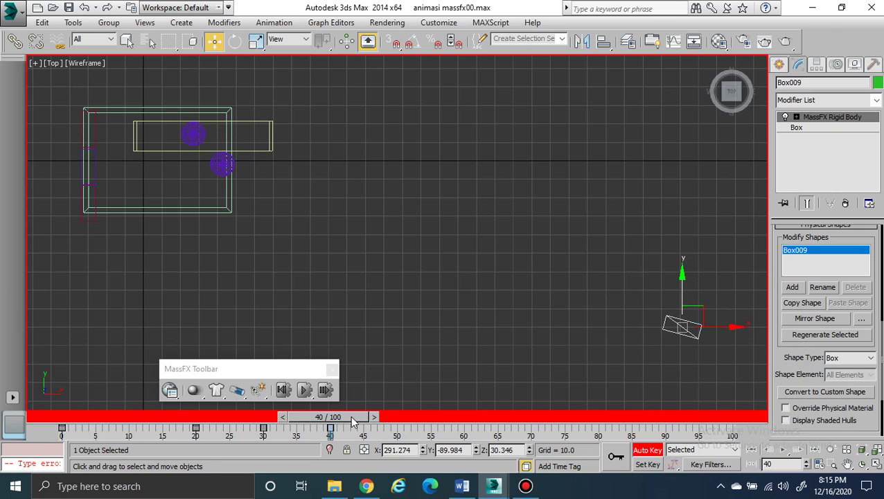
# Turn off Auto Key and return to frame 0 with all four viewports shown.
pyautogui.moveTo(352, 423); pyautogui.dragTo(349, 450)
pyautogui.press('w')
pyautogui.click(642, 450)
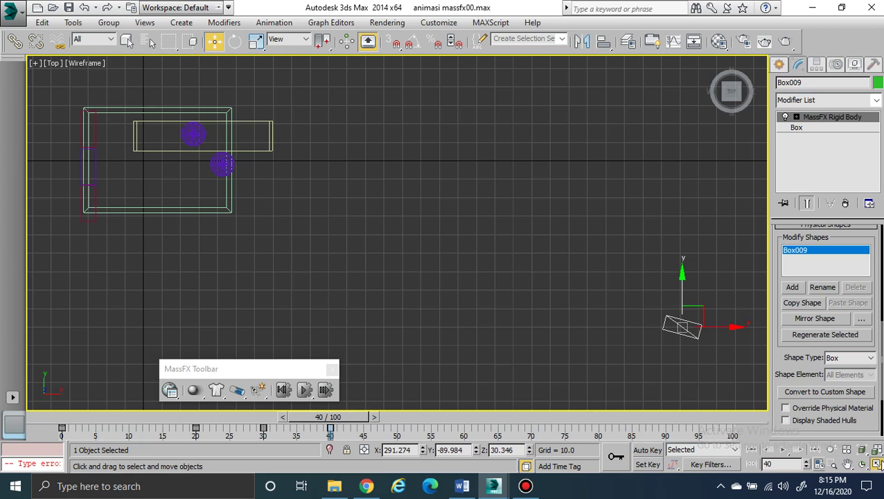
pyautogui.click(876, 463)
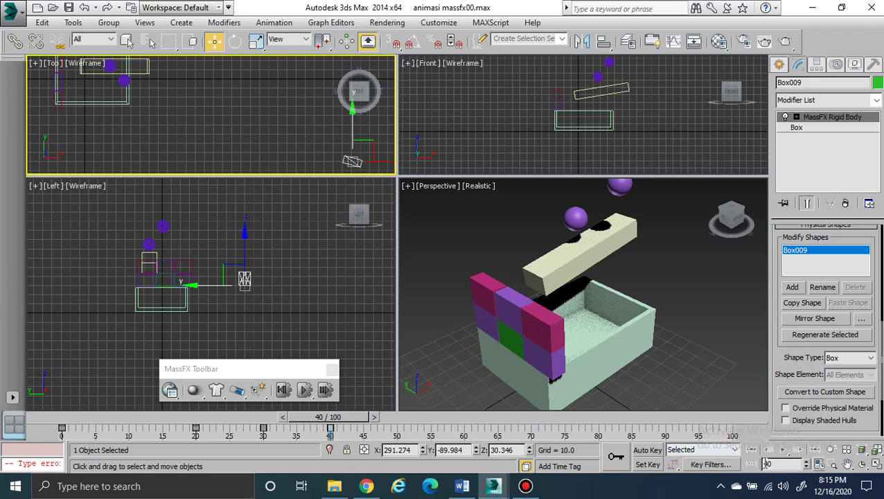
pyautogui.click(752, 450)
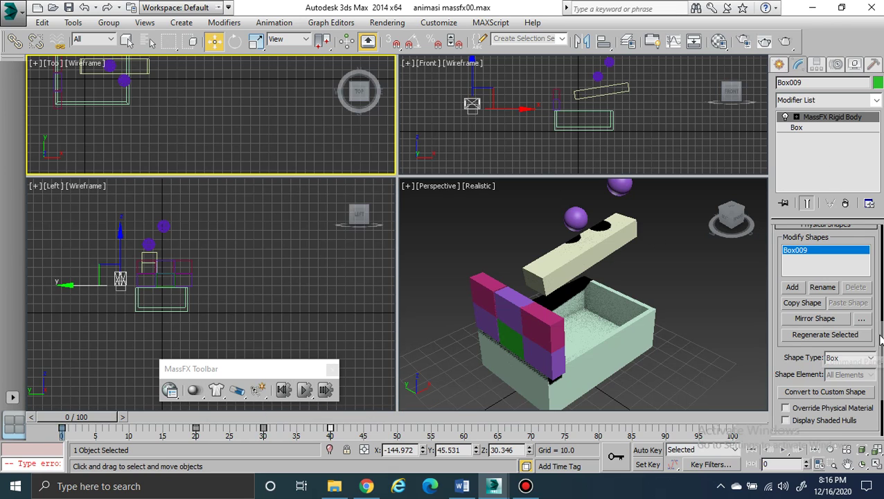
pyautogui.scroll(5, 877, 337)
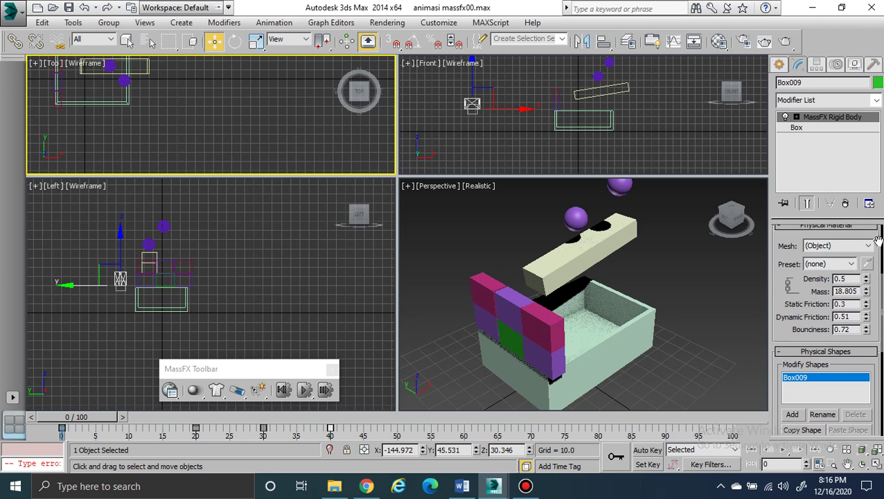
pyautogui.moveTo(877, 240); pyautogui.dragTo(871, 394)
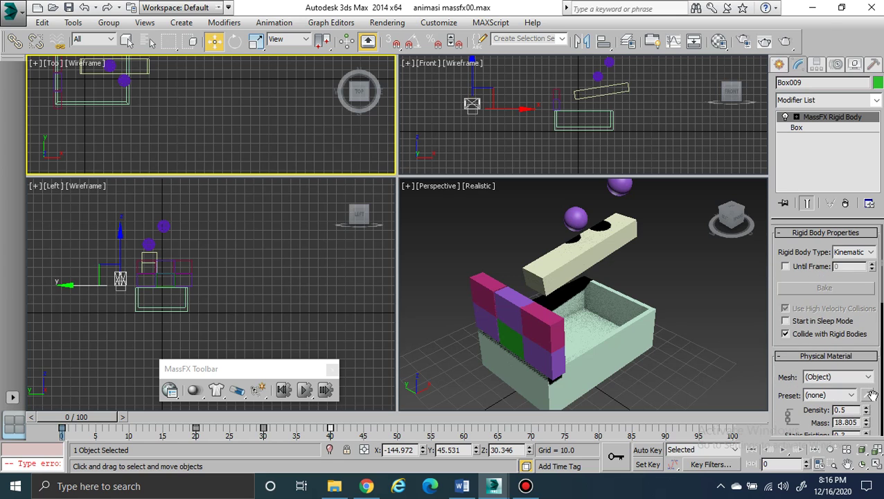
pyautogui.scroll(-3, 874, 402)
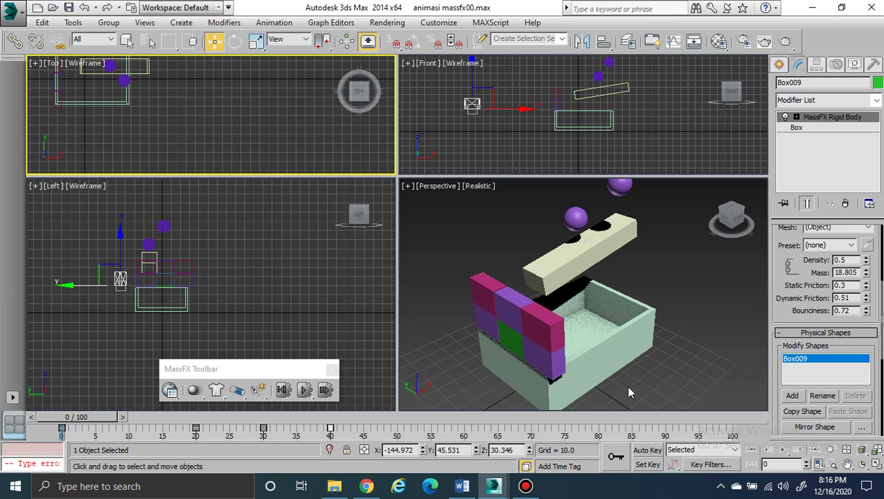
# Bake the MassFX simulation of all rigid bodies into keyframes, and close the MassFX Tools window and toolbar.
pyautogui.click(173, 396)
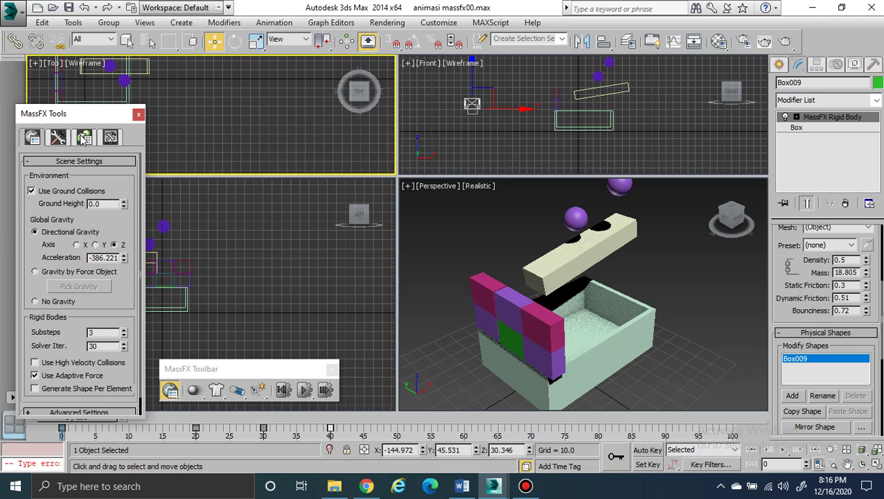
pyautogui.click(59, 138)
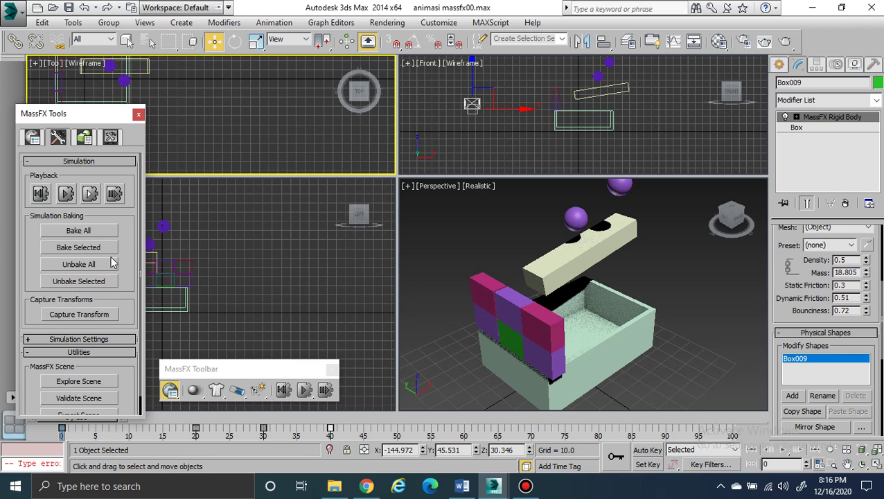
pyautogui.click(577, 222)
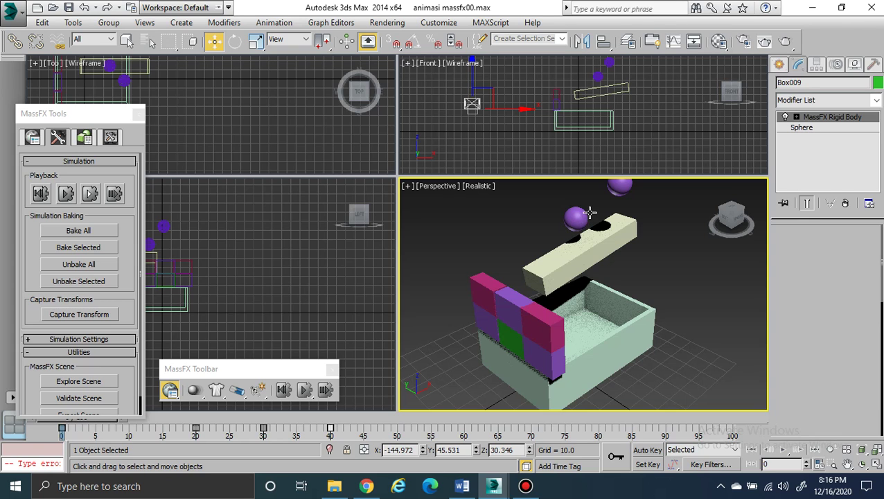
pyautogui.click(577, 219)
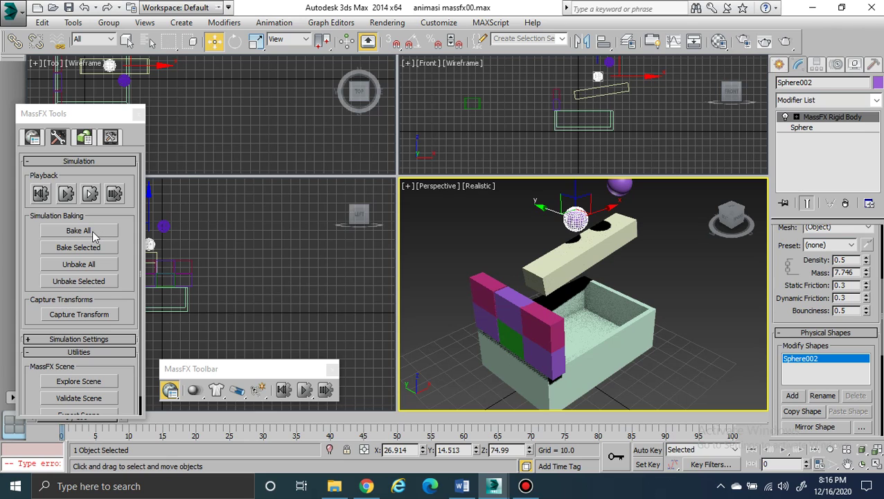
pyautogui.click(93, 230)
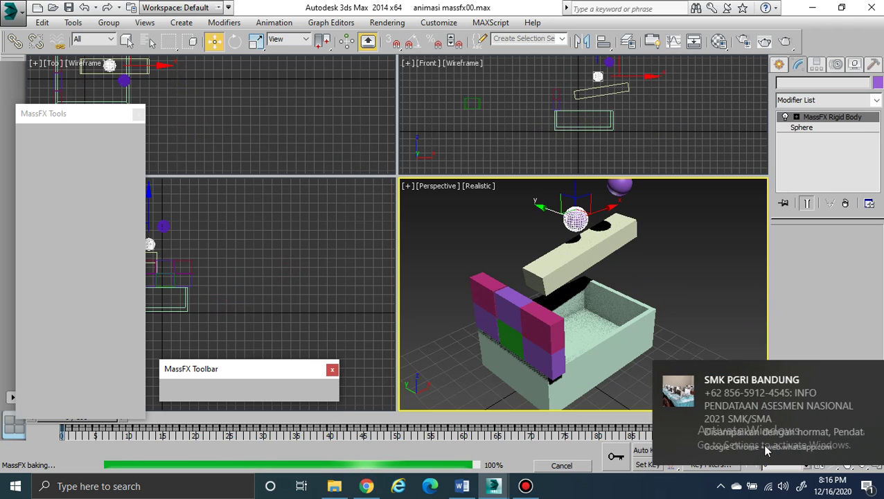
pyautogui.click(864, 375)
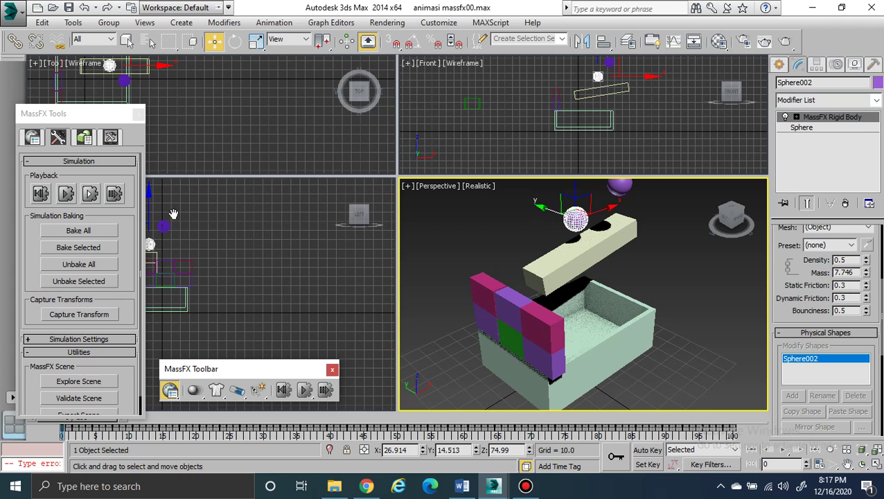
pyautogui.click(139, 115)
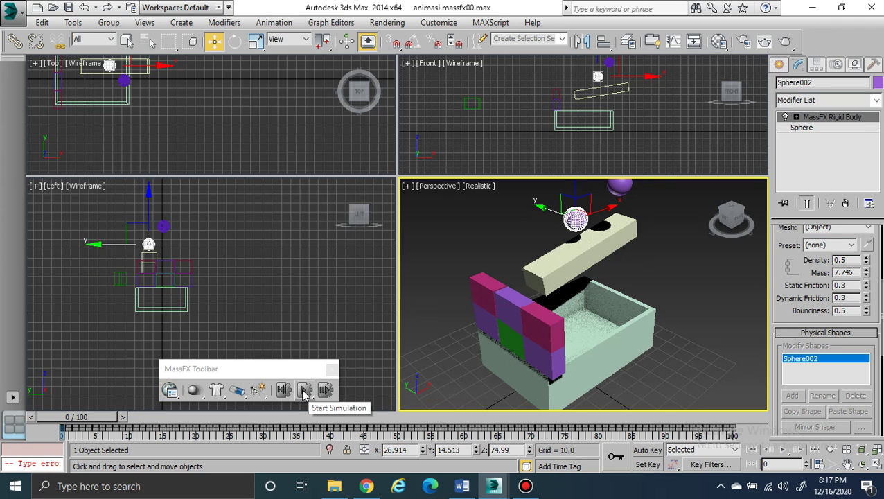
pyautogui.click(332, 368)
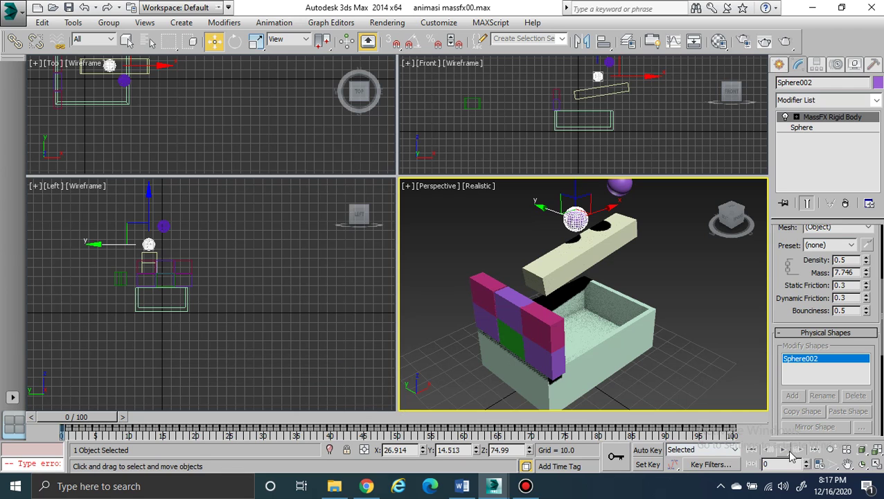
# Play the baked animation in the maximized Perspective view, and return to frame 0.
pyautogui.click(782, 448)
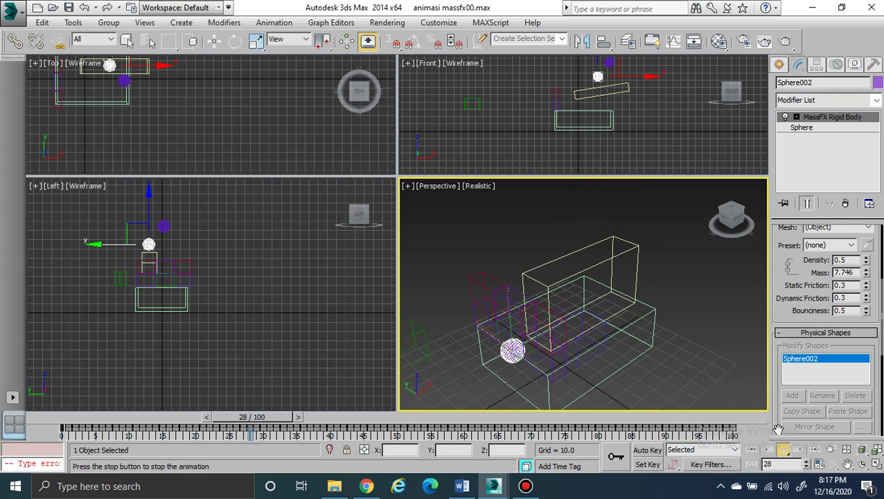
pyautogui.click(875, 465)
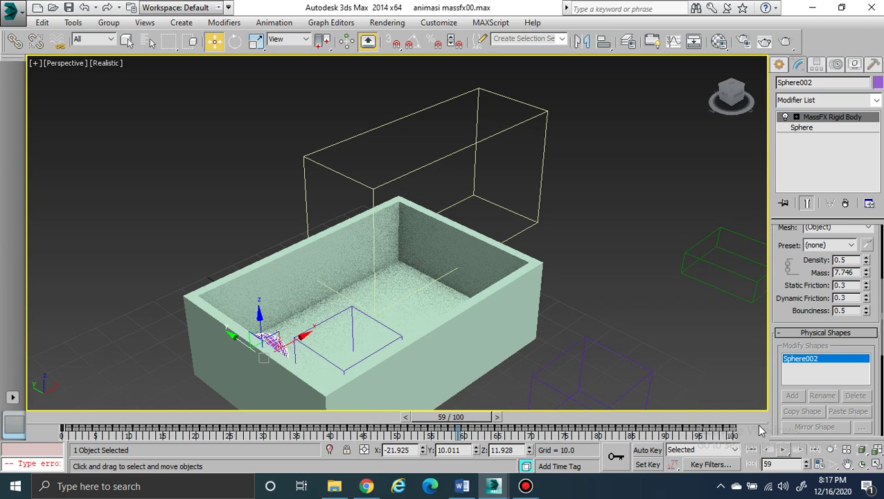
pyautogui.click(781, 450)
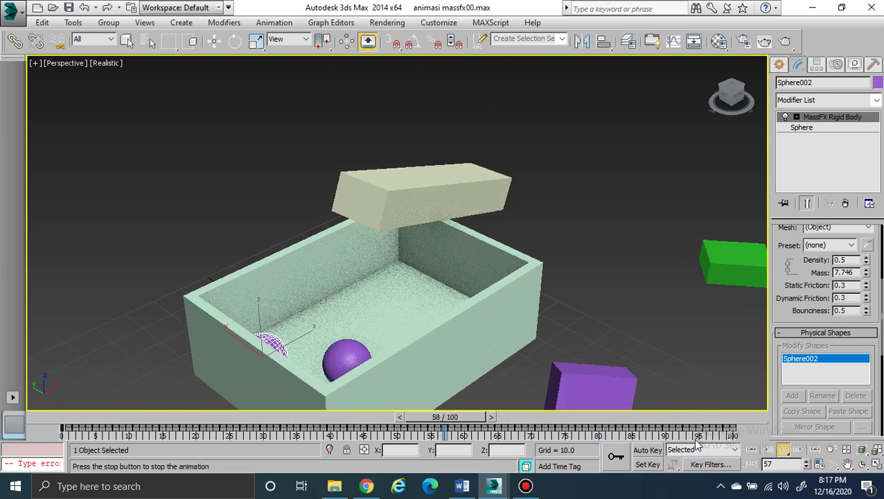
pyautogui.click(751, 449)
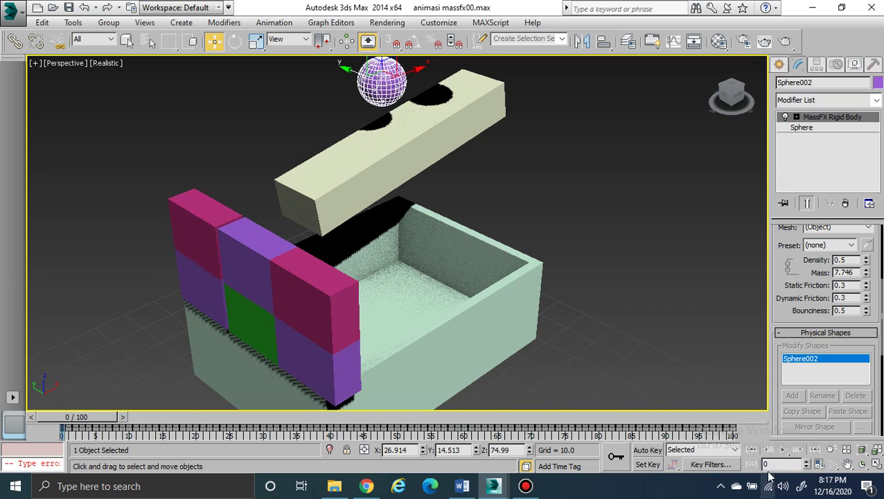
# Set the animation's playback speed to 1/2x, and preview it in the Perspective view before returning to frame 0.
pyautogui.click(819, 463)
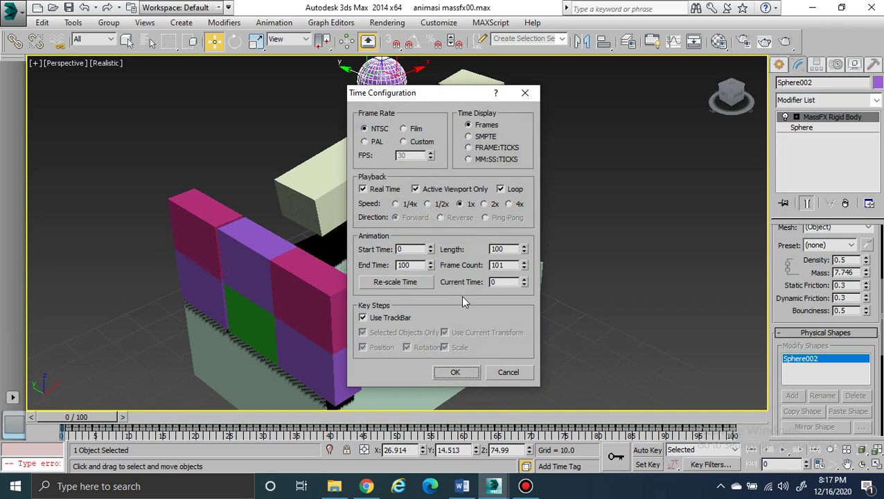
pyautogui.click(433, 206)
pyautogui.click(456, 372)
pyautogui.click(782, 449)
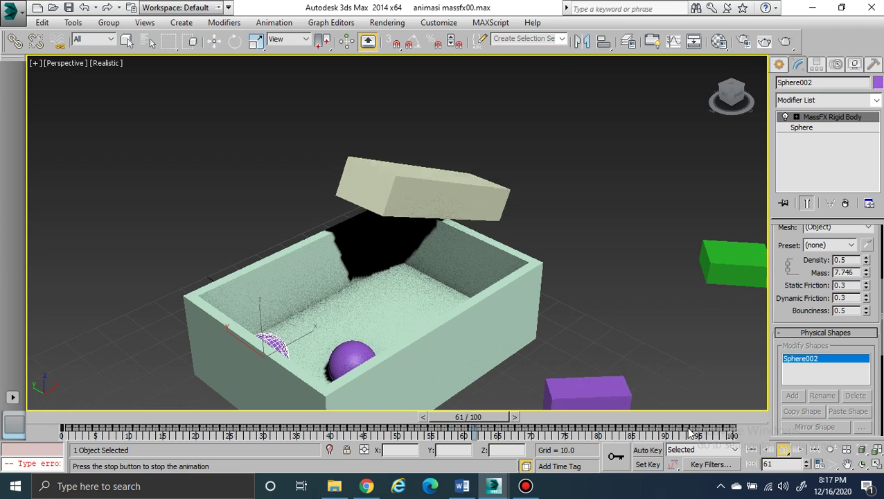
pyautogui.click(751, 449)
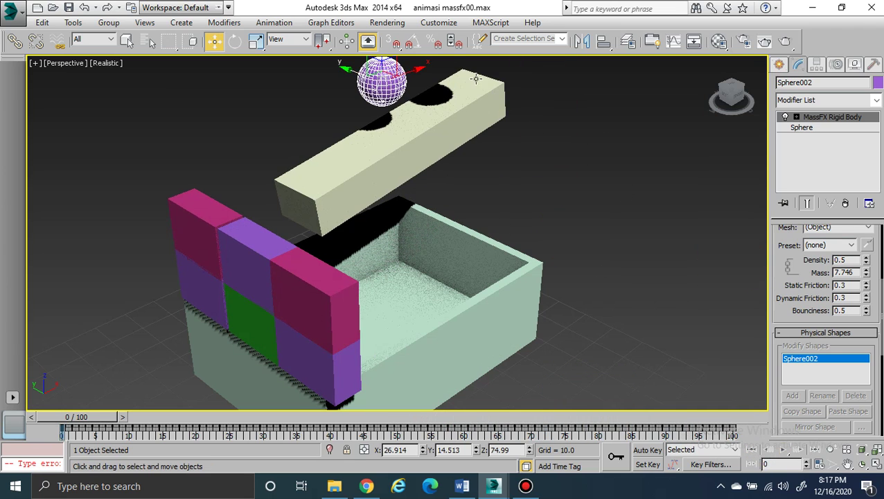
# In Render Setup, set the time output to the Active Time Segment.
pyautogui.click(397, 25)
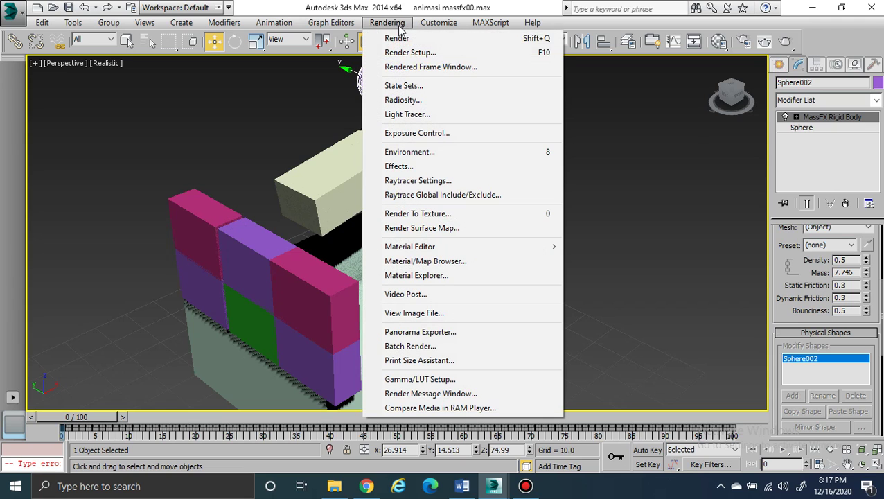
pyautogui.click(410, 54)
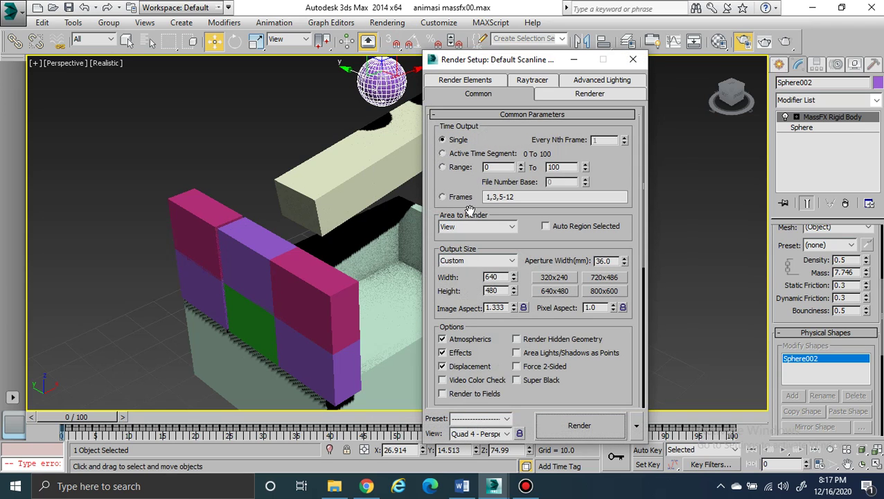
pyautogui.click(459, 154)
# Set the render output to an AVI file named massfx1 in the renderoutput folder, and close Render Setup without rendering.
pyautogui.moveTo(575, 387); pyautogui.dragTo(583, 147)
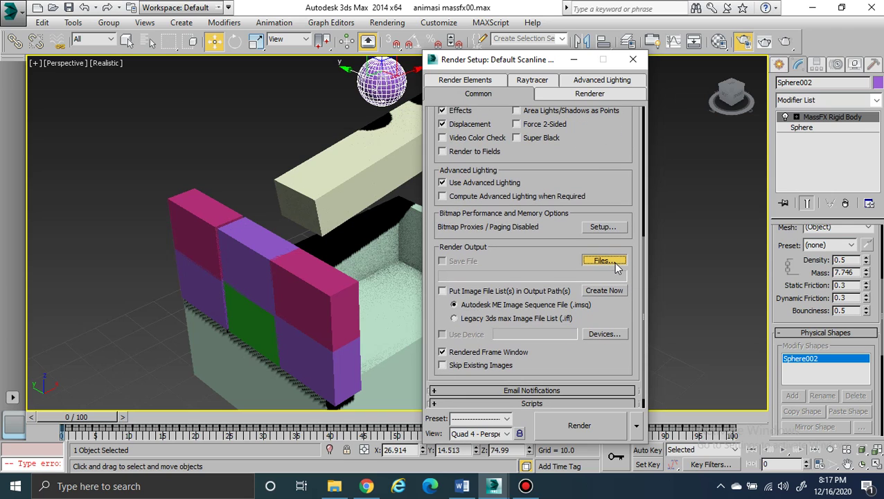
pyautogui.click(590, 261)
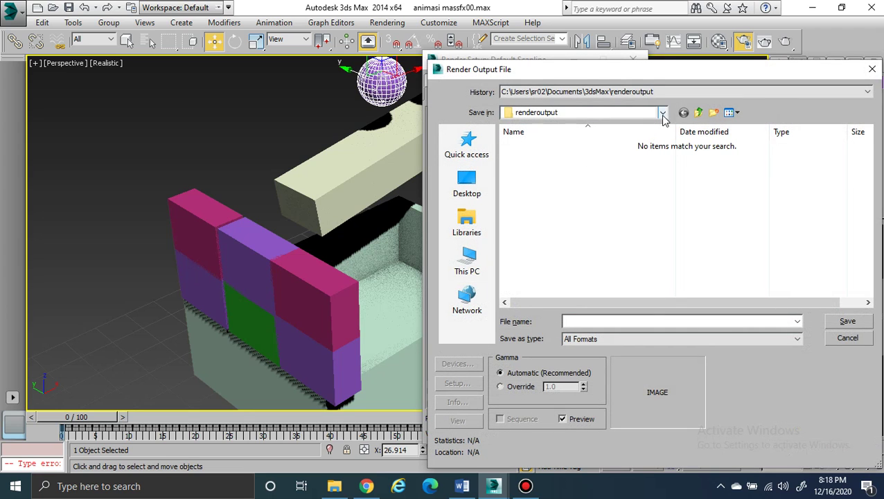
pyautogui.click(796, 339)
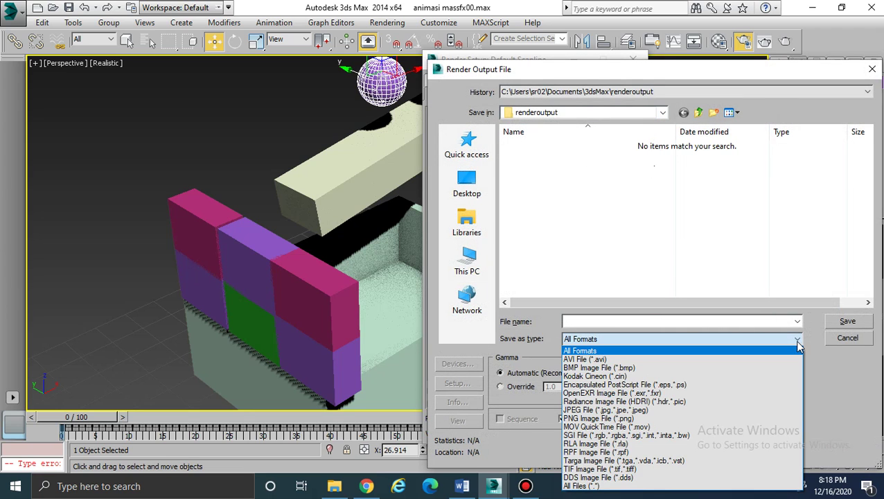
pyautogui.click(590, 358)
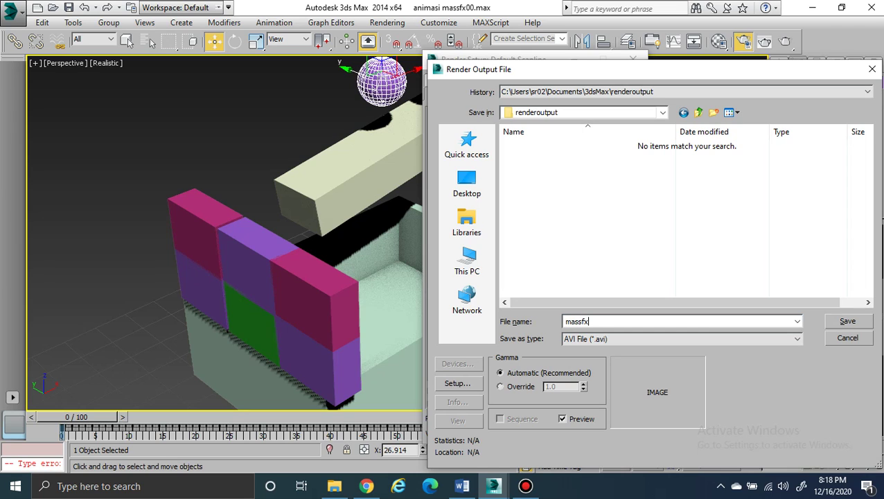
pyautogui.click(848, 321)
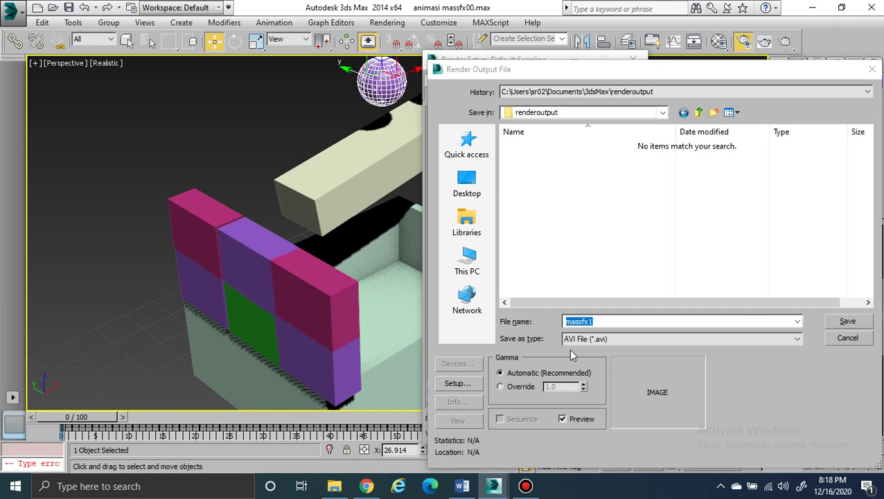
pyautogui.click(651, 335)
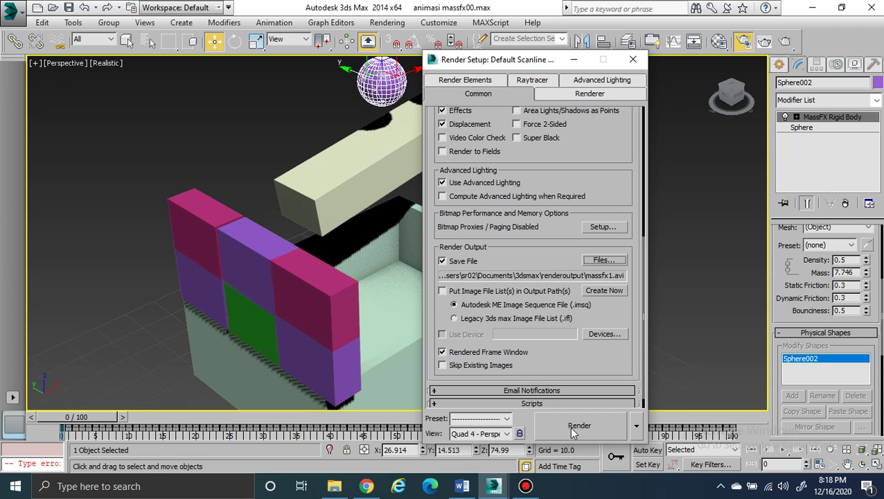
pyautogui.click(638, 64)
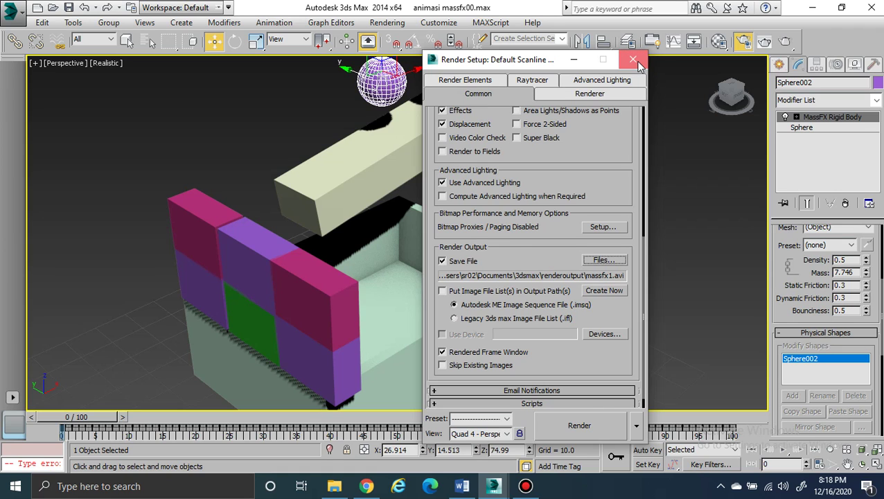
pyautogui.click(629, 74)
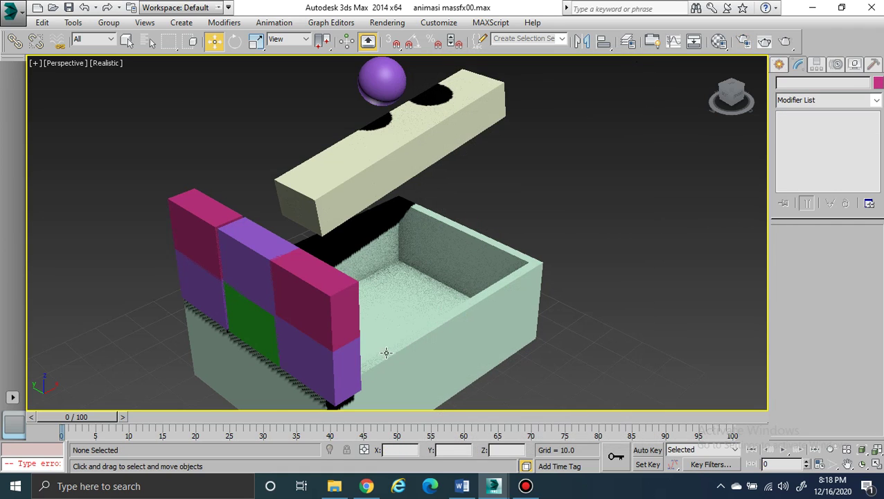